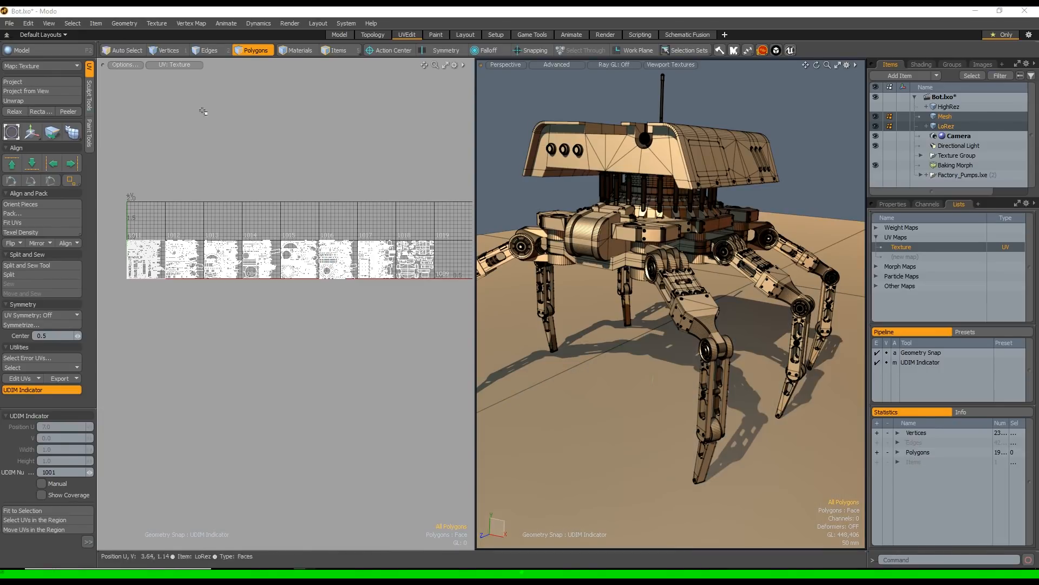
Examine the robot mesh and its overall UDIM UV layout, including the UV islands in the first tile
left_click_drag(639, 390, 687, 386, "alt")
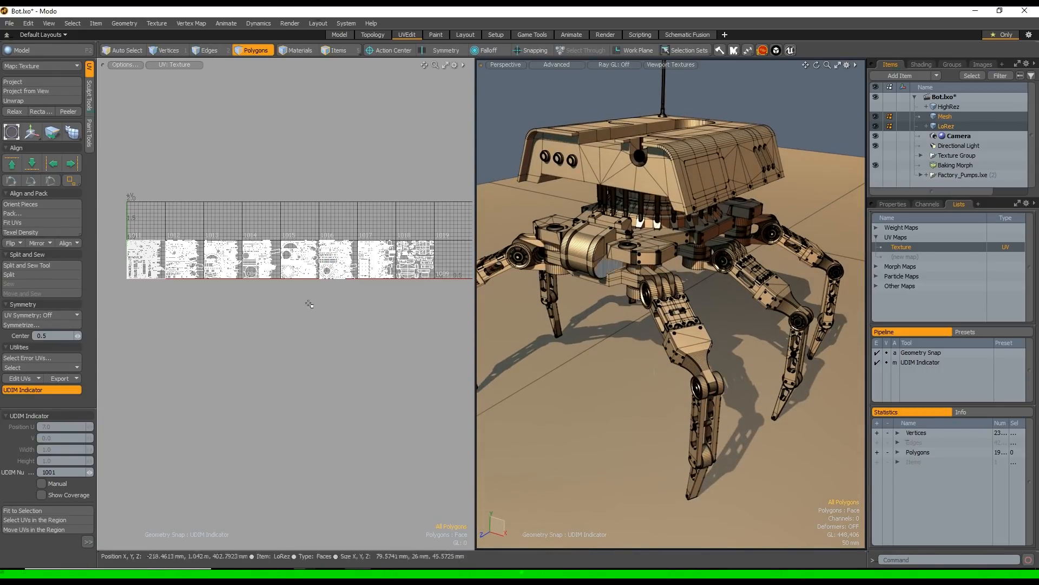
scroll(240, 272, "up", 5)
scroll(240, 272, "down", 3)
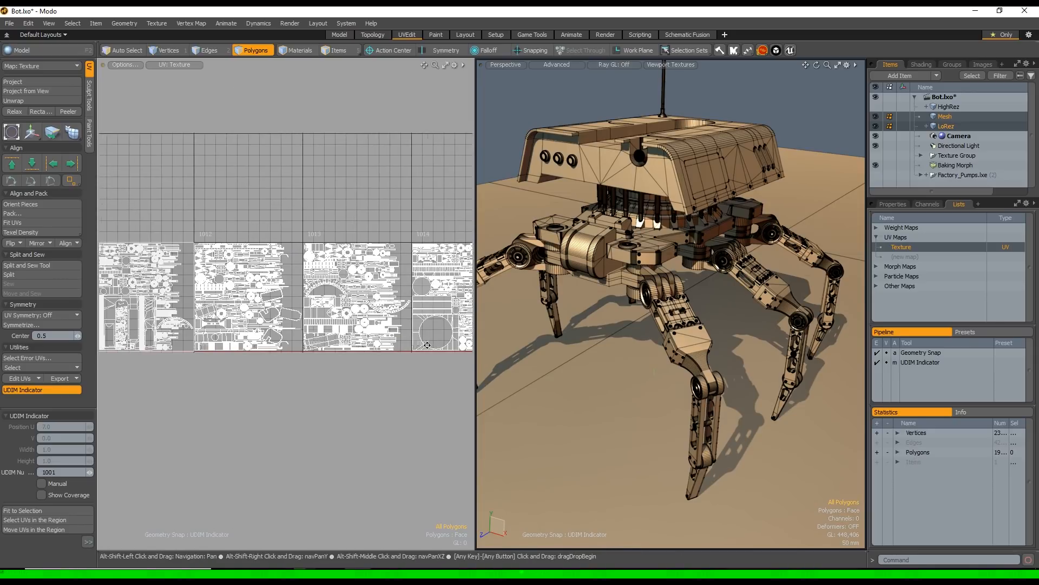
scroll(224, 281, "up", 4)
scroll(224, 281, "down", 6)
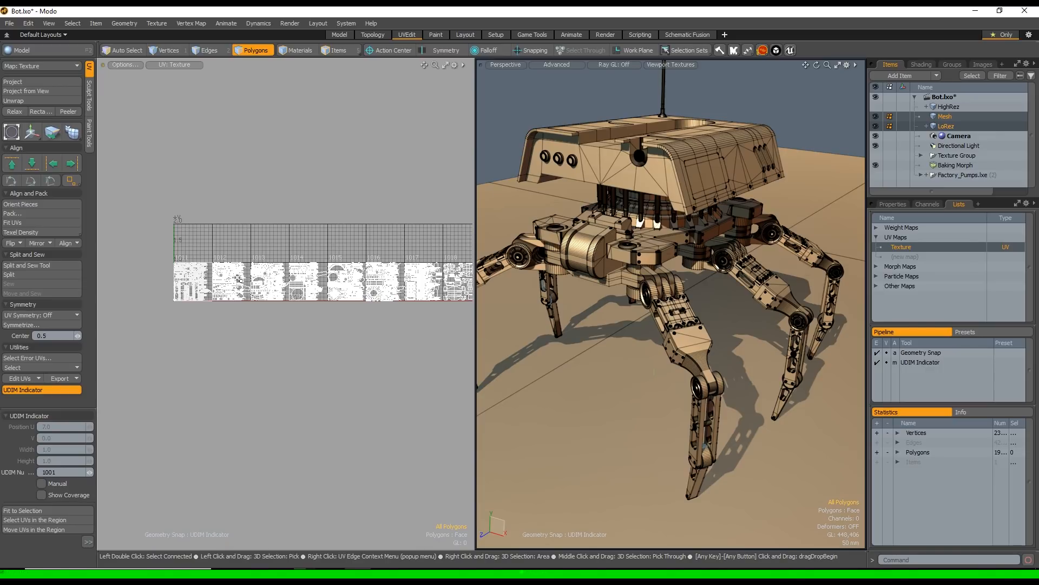
scroll(232, 247, "up", 3)
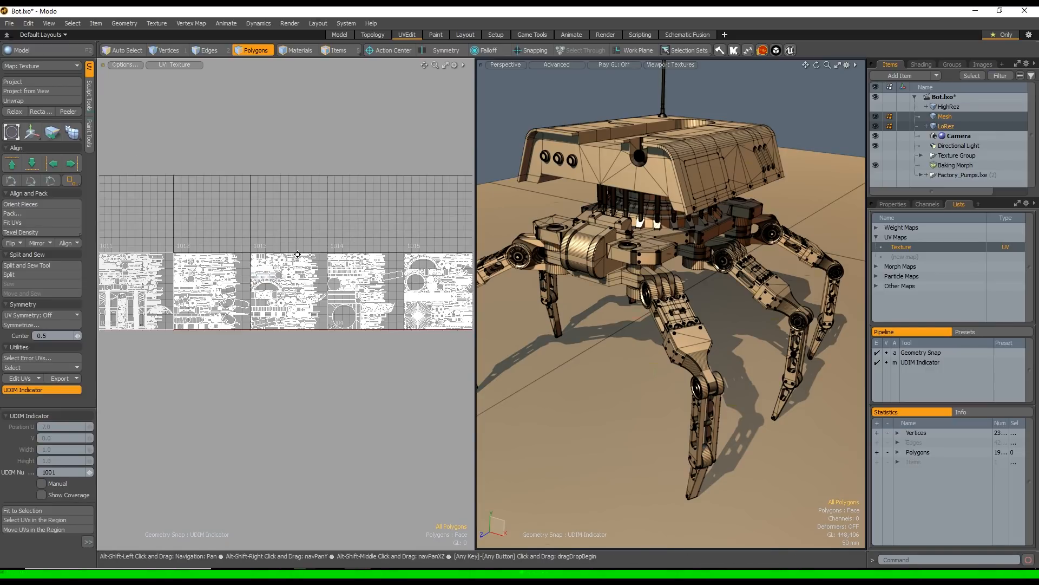
scroll(232, 246, "down", 3)
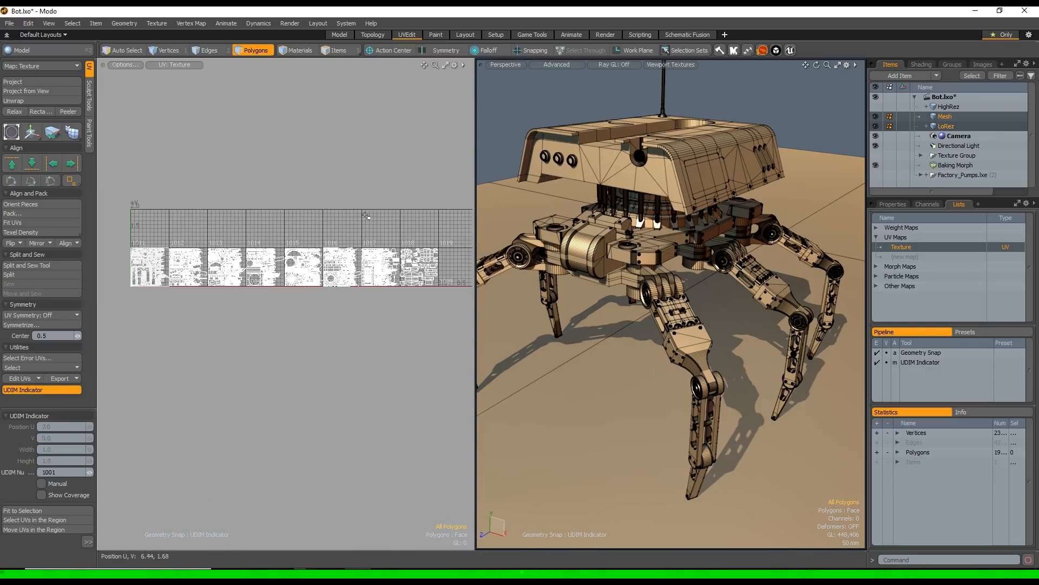
mouse_move(198, 242)
left_mouse_down("alt+shift")
mouse_move(283, 239)
mouse_move(198, 260)
left_mouse_up("alt+shift")
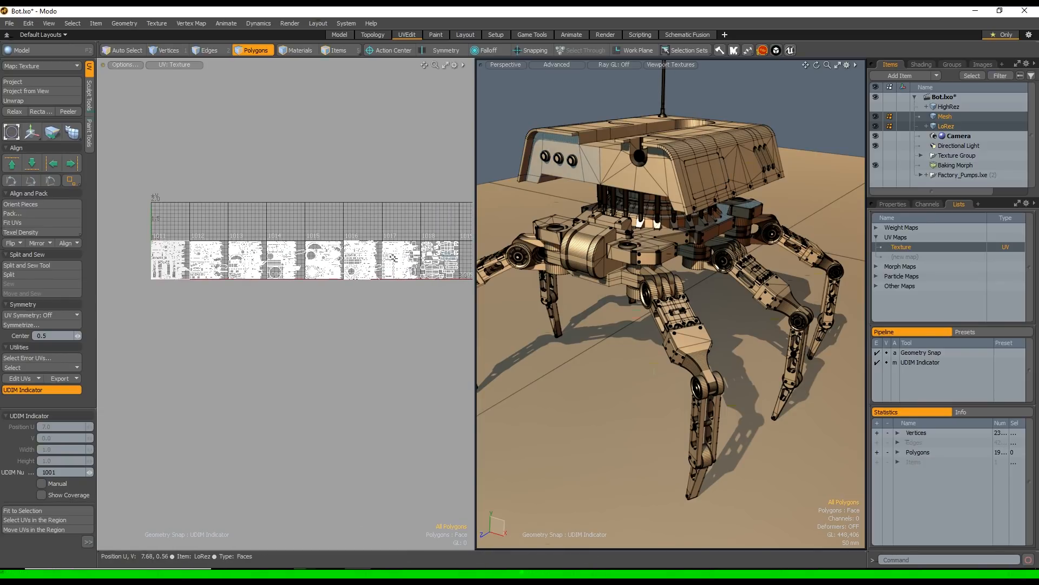
scroll(162, 279, "up", 5)
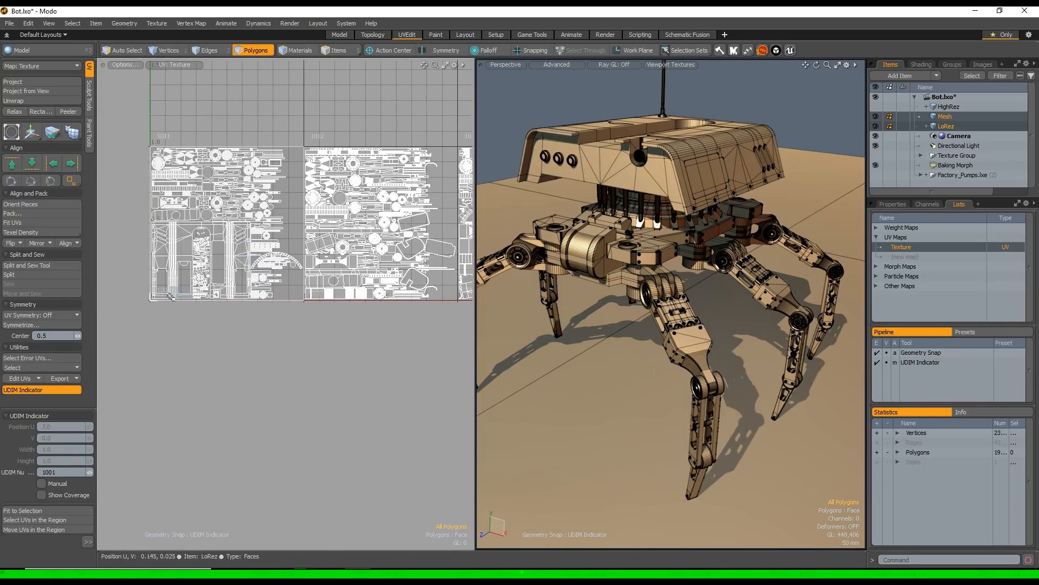
scroll(164, 292, "up", 3)
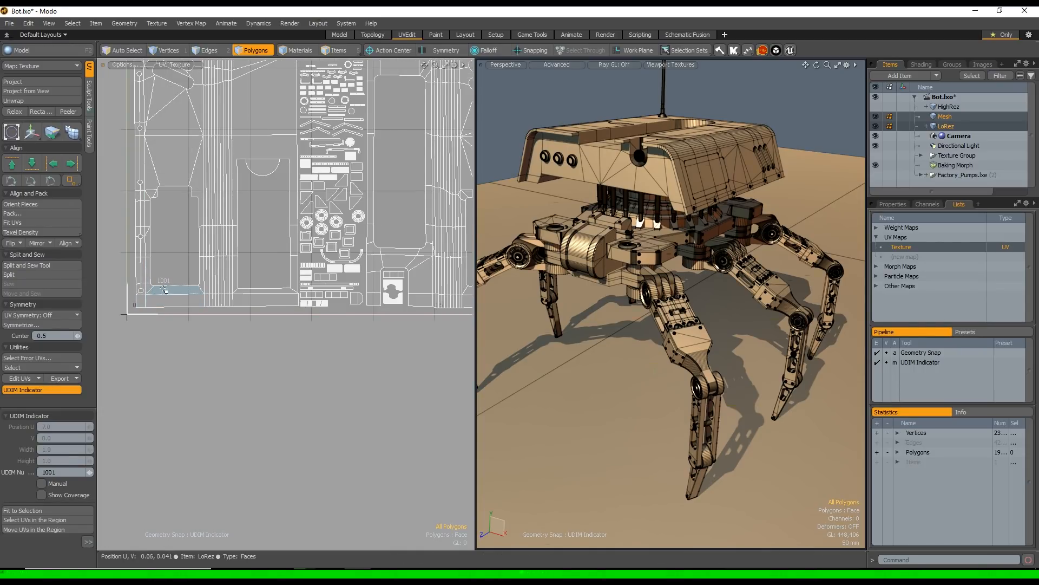
scroll(179, 285, "down", 6)
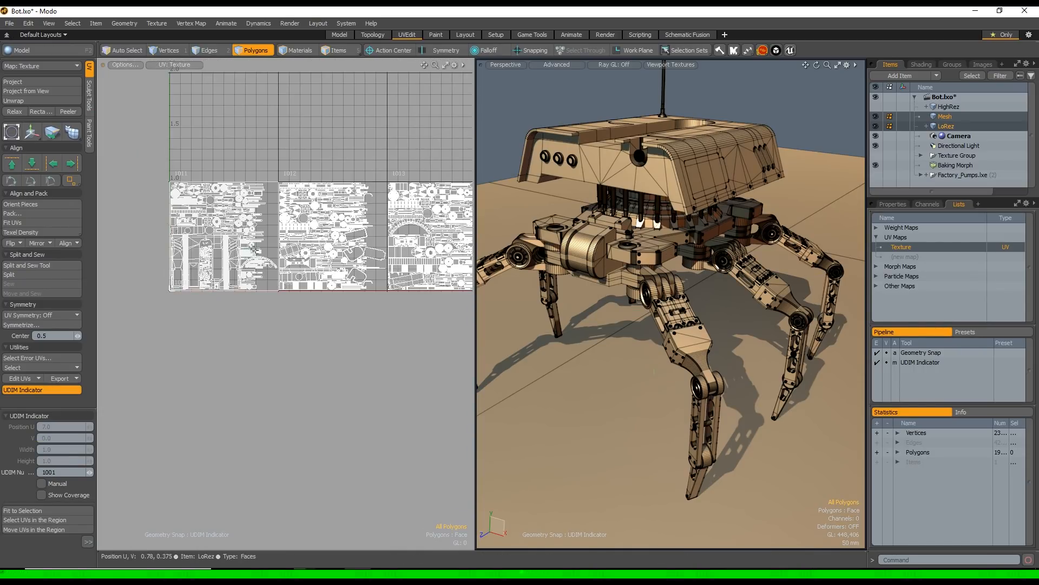
Look along the whole row of UDIM tiles up to the last occupied one and back to the first
left_click_drag(389, 233, 157, 266, "alt+shift")
left_click_drag(358, 258, 236, 266, "alt+shift")
scroll(433, 264, "down", 2)
mouse_move(105, 233)
left_mouse_down("alt+shift")
mouse_move(315, 257)
mouse_move(100, 246)
left_mouse_up("alt+shift")
left_click_drag(471, 282, 399, 273, "alt+shift")
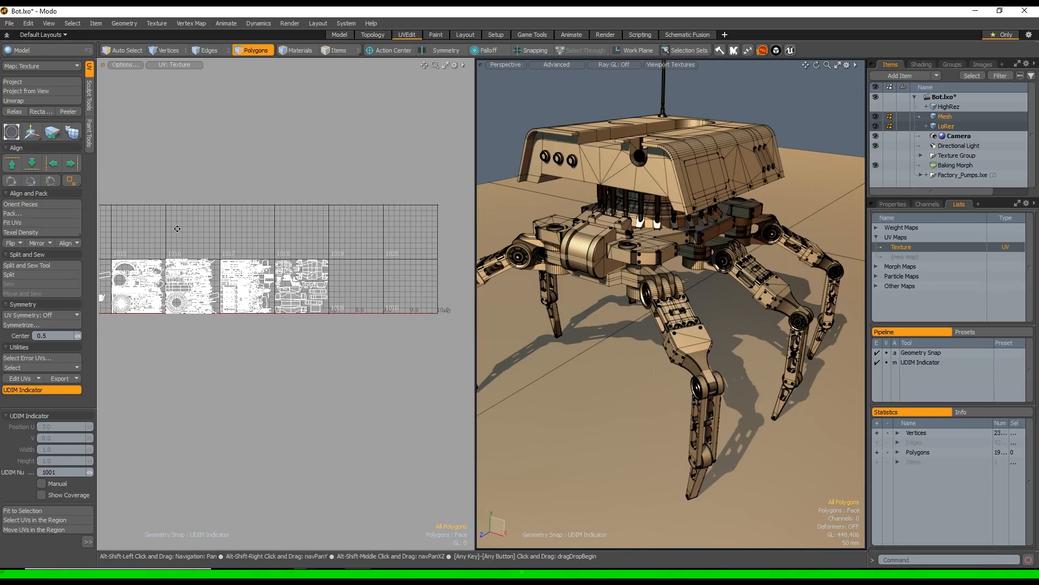
left_click_drag(176, 226, 252, 242, "alt+shift")
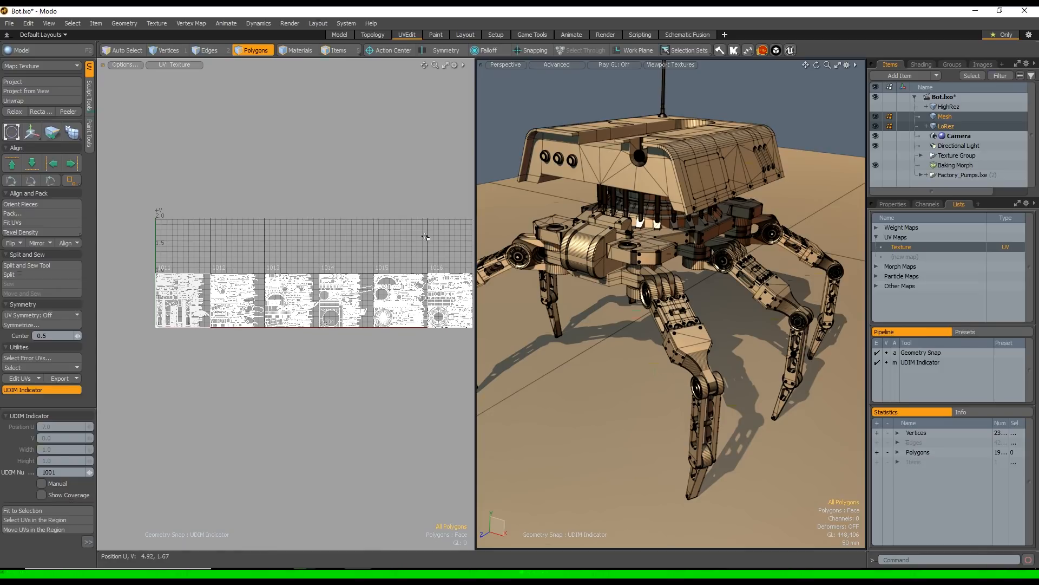
left_click_drag(378, 240, 433, 257, "alt+shift")
scroll(322, 291, "up", 3)
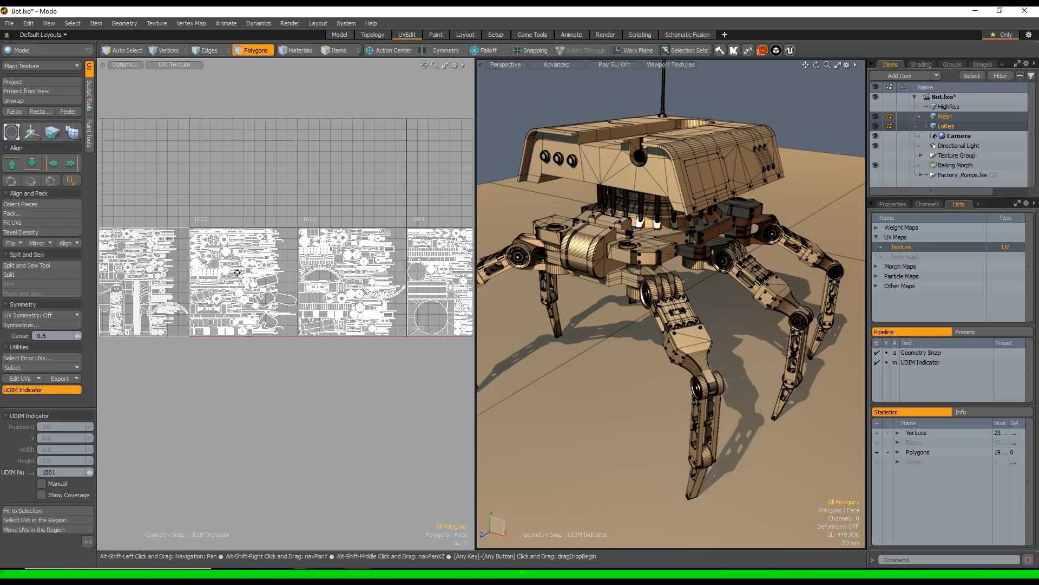
left_click_drag(322, 292, 335, 292, "alt+shift")
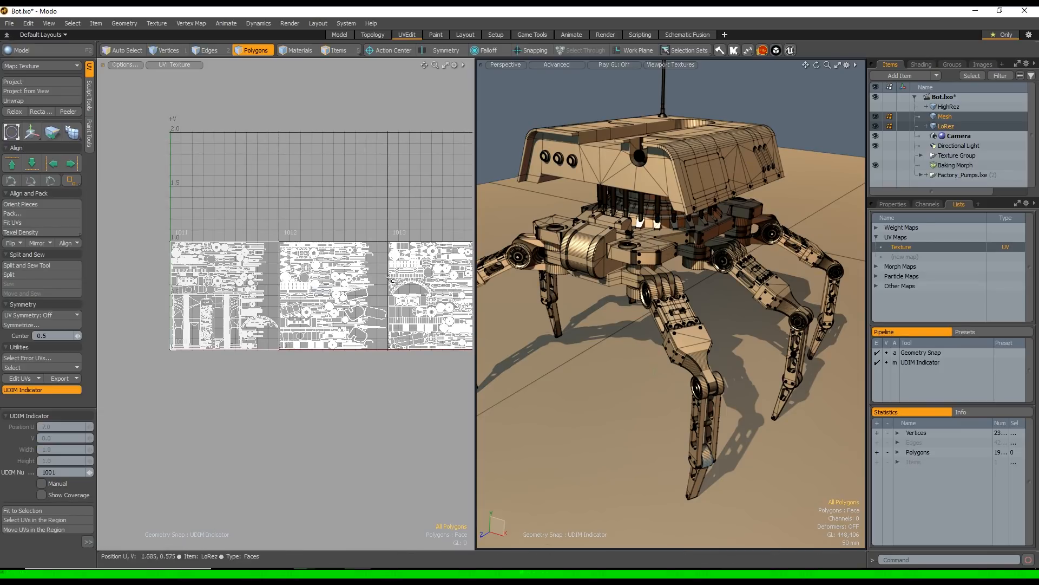
Inspect the robot's front leg up close, and compare the UV islands in the individual UDIM tiles
scroll(665, 305, "up", 3)
scroll(665, 305, "up", 6)
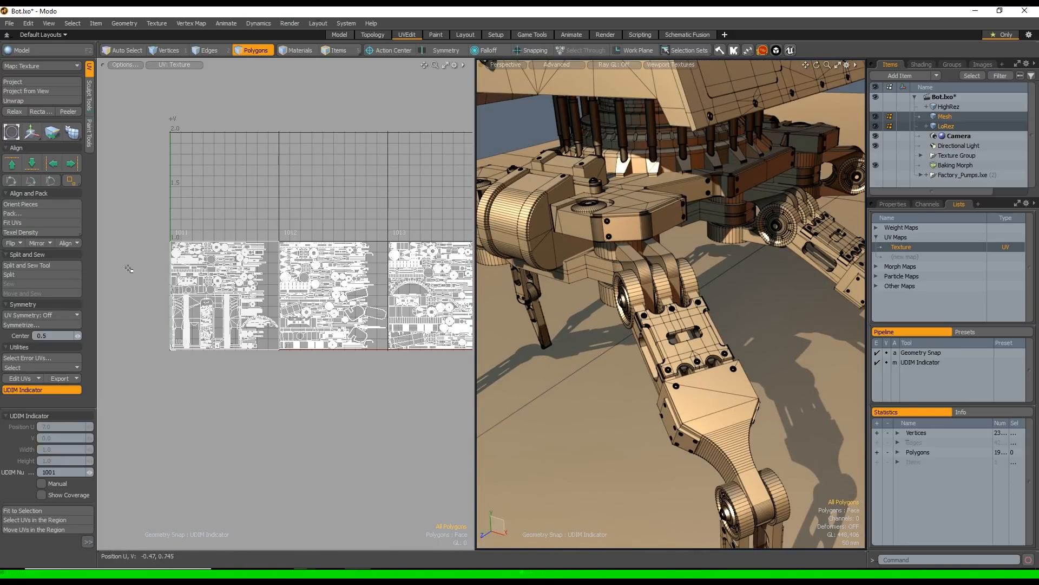
scroll(185, 276, "up", 6)
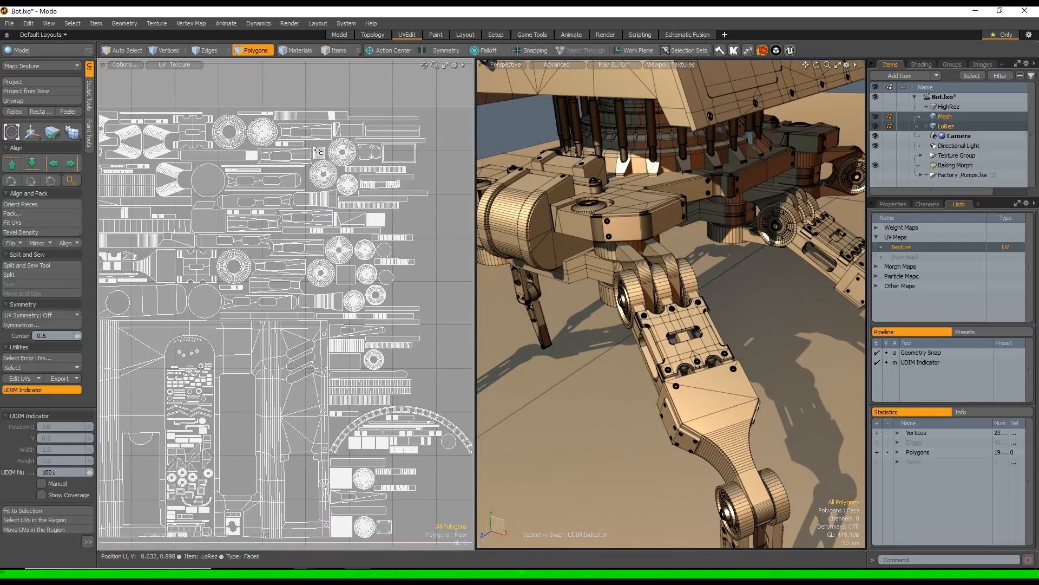
key("a")
scroll(305, 269, "down", 3)
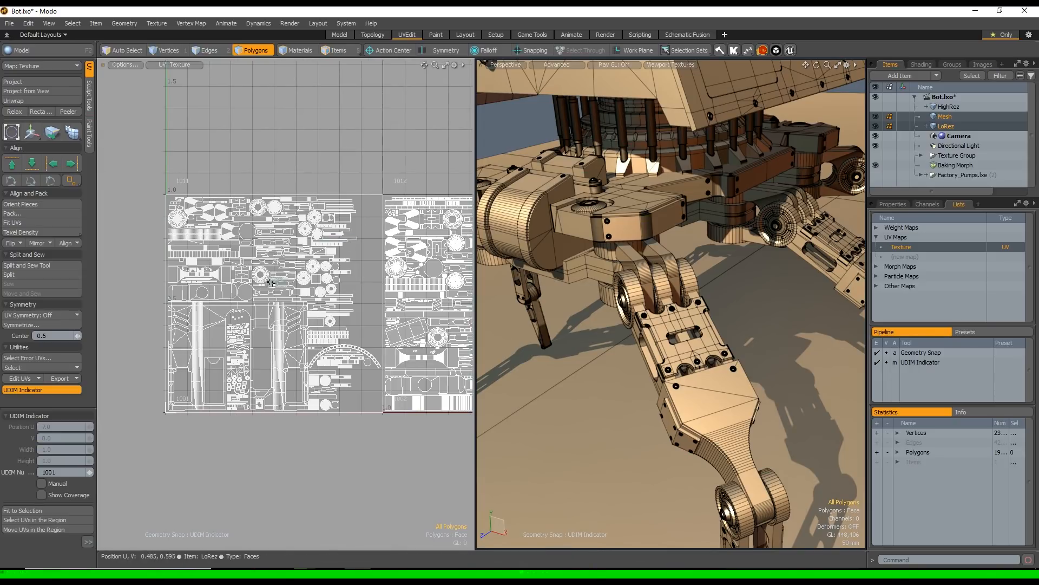
scroll(271, 284, "down", 5)
left_click_drag(387, 288, 272, 295, "alt+shift")
scroll(390, 299, "up", 5)
left_click_drag(389, 290, 253, 291, "alt+shift")
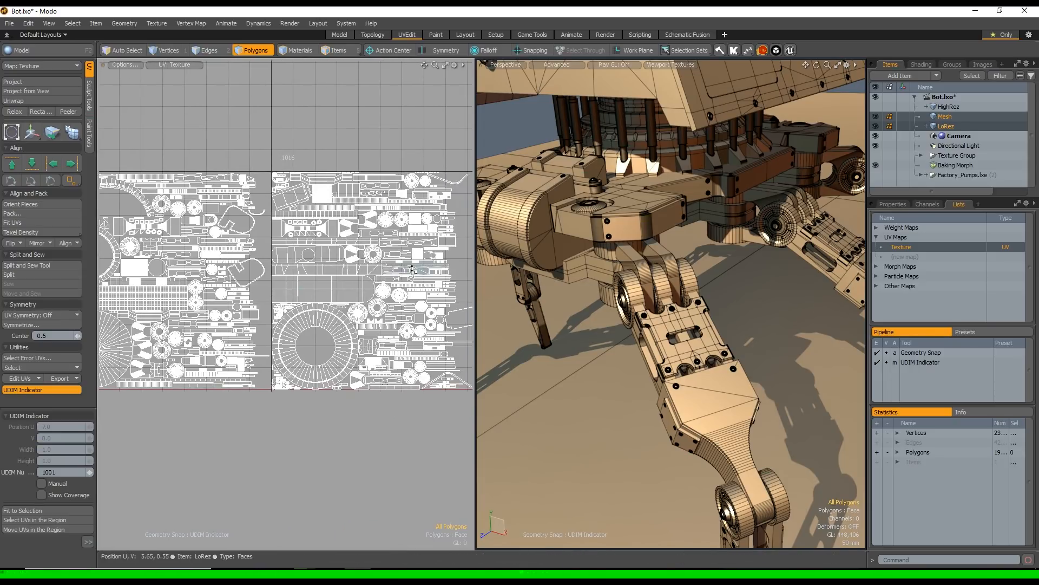
scroll(217, 271, "down", 3)
left_click_drag(309, 270, 366, 274, "alt+shift")
scroll(366, 273, "up", 1)
scroll(366, 273, "up", 3)
left_click_drag(141, 284, 395, 280, "alt+shift")
scroll(395, 280, "down", 3)
left_click_drag(283, 270, 398, 277, "alt+shift")
left_click_drag(179, 286, 246, 284, "alt+shift")
scroll(245, 283, "up", 3)
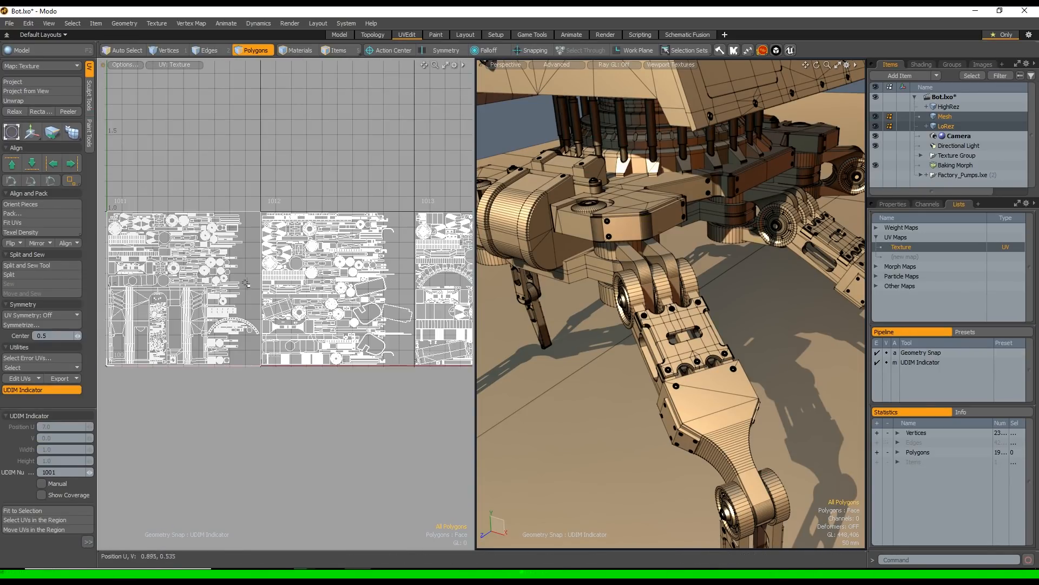
Review the spacing and tile numbering of the first UDIM tiles, and view the front leg from a higher angle
left_click_drag(328, 271, 274, 281, "alt+shift")
scroll(219, 280, "down", 3)
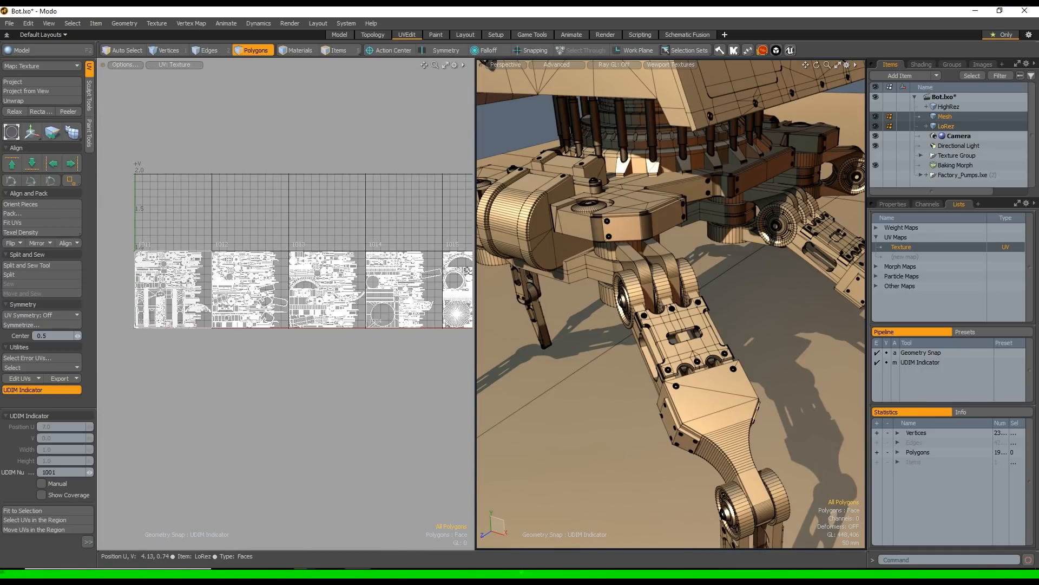
left_click_drag(373, 298, 319, 288, "alt+shift")
left_click_drag(222, 289, 313, 280, "alt+shift")
scroll(313, 280, "up", 2)
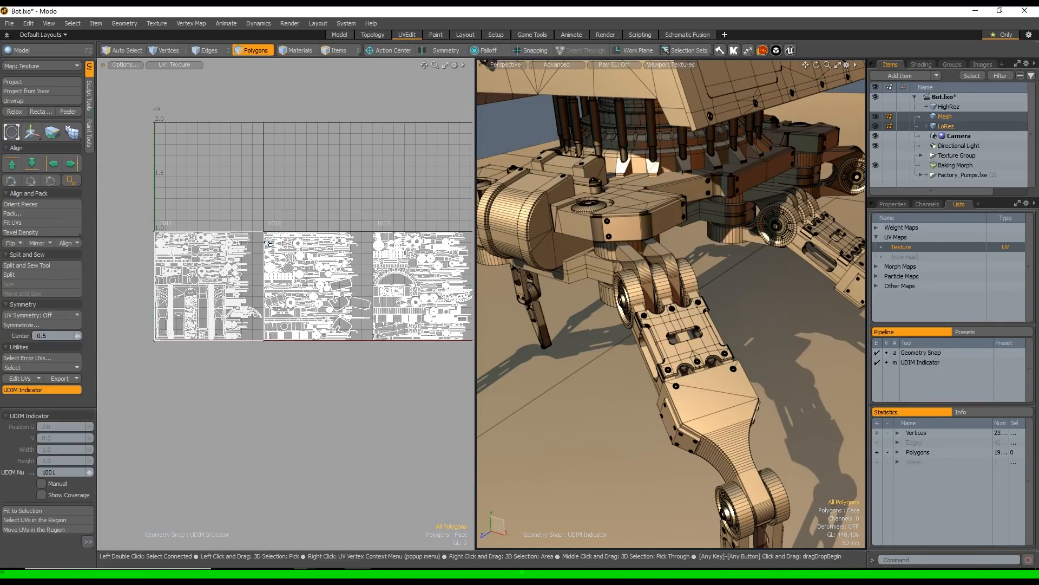
scroll(303, 249, "up", 2)
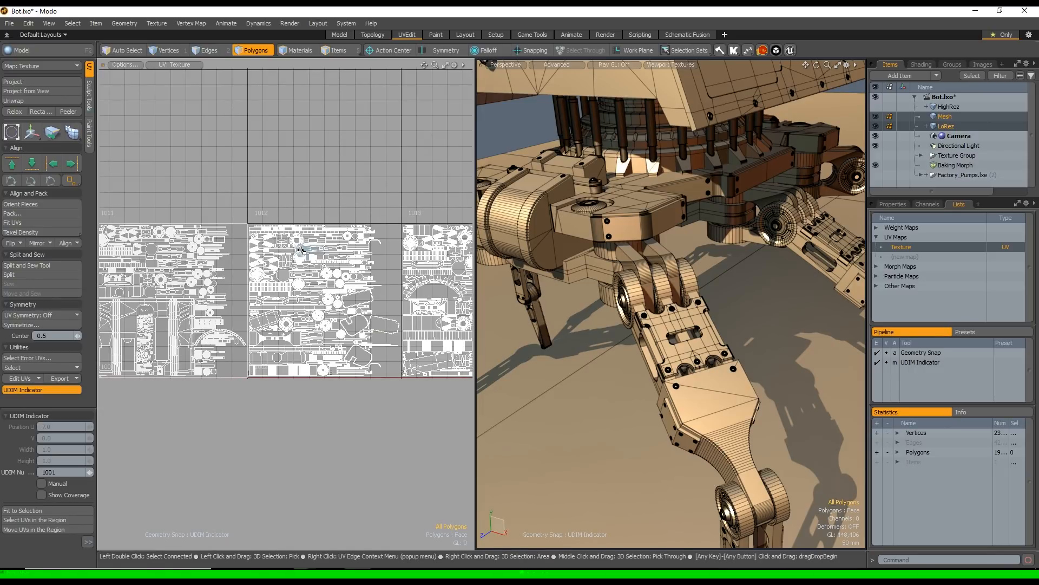
scroll(302, 250, "down", 3)
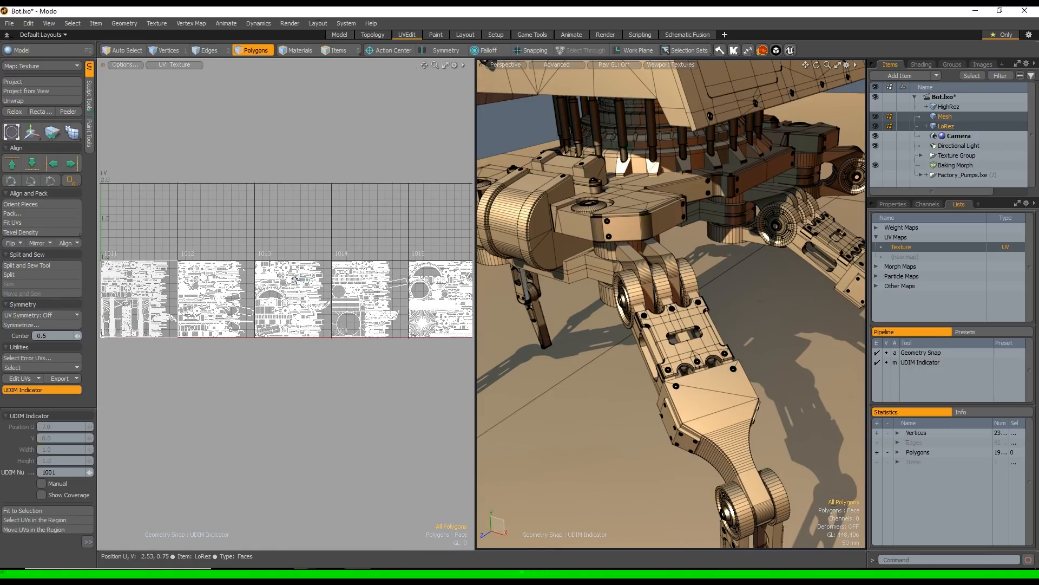
left_click_drag(248, 247, 317, 258, "alt+shift")
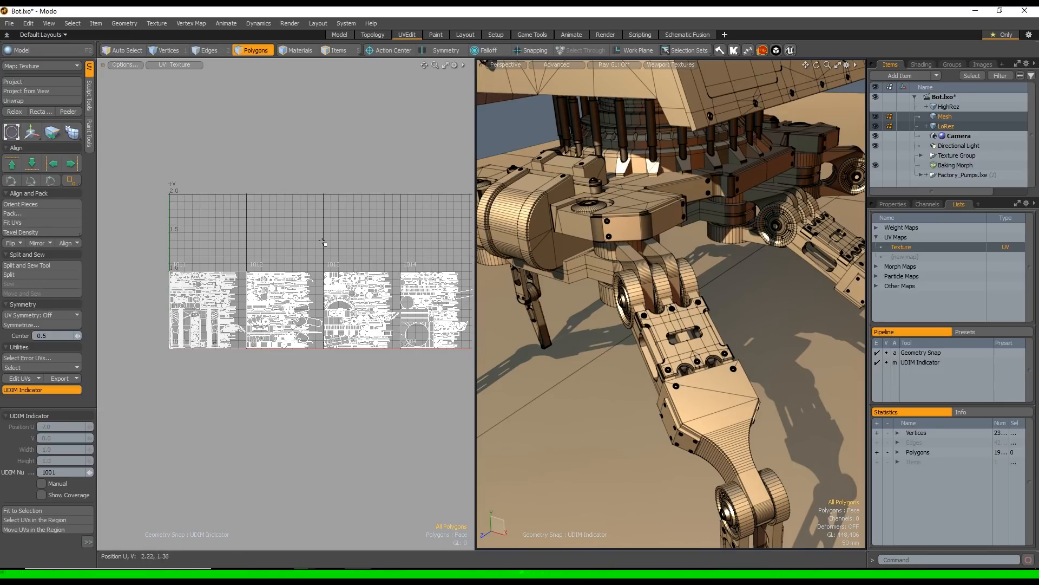
left_click_drag(182, 273, 141, 278, "alt+shift")
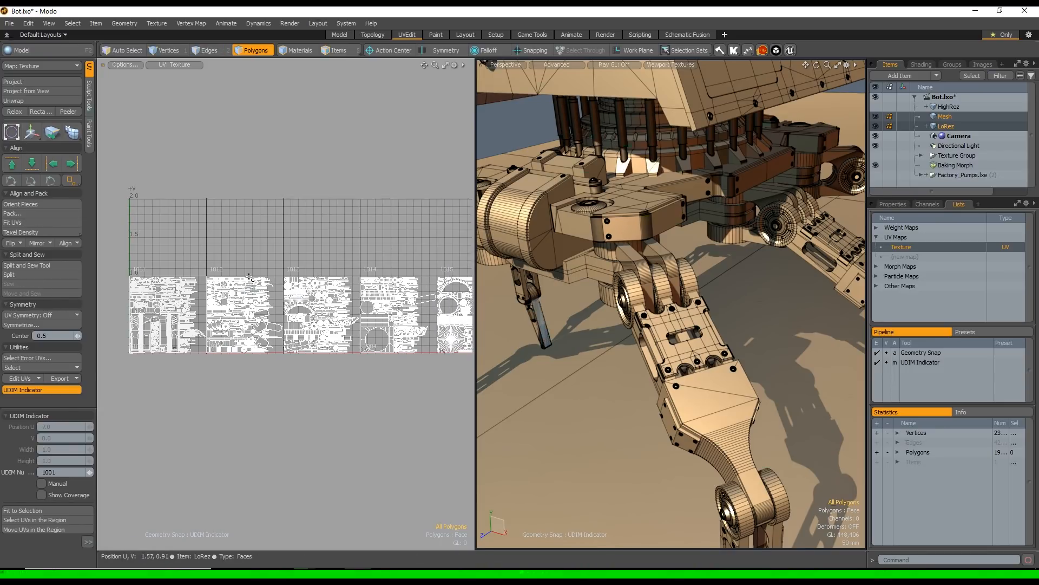
left_click_drag(290, 221, 208, 223, "alt+shift")
left_click_drag(268, 240, 337, 253, "alt+shift")
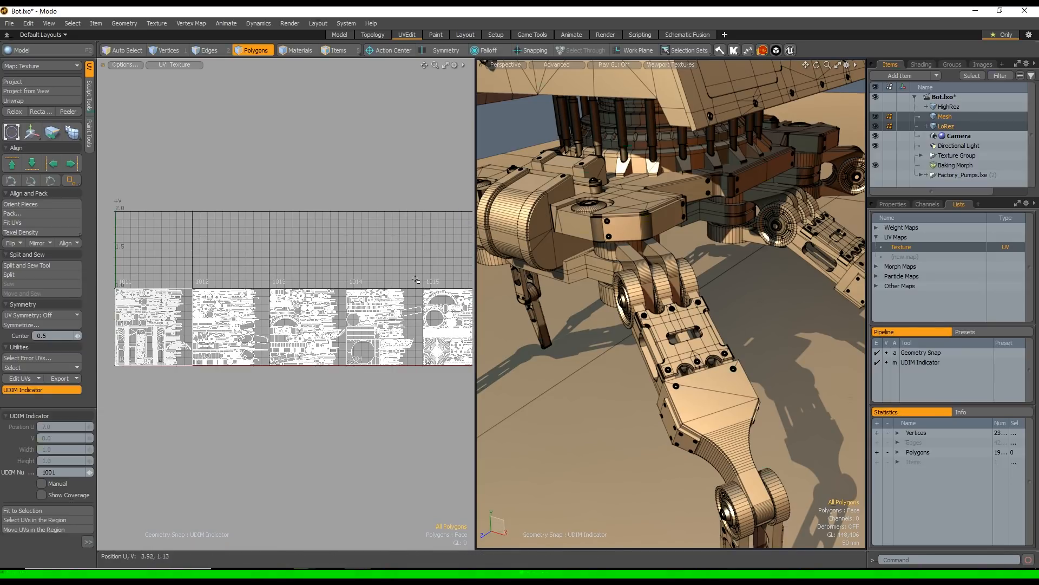
scroll(362, 281, "down", 2)
left_click_drag(629, 253, 629, 302, "alt")
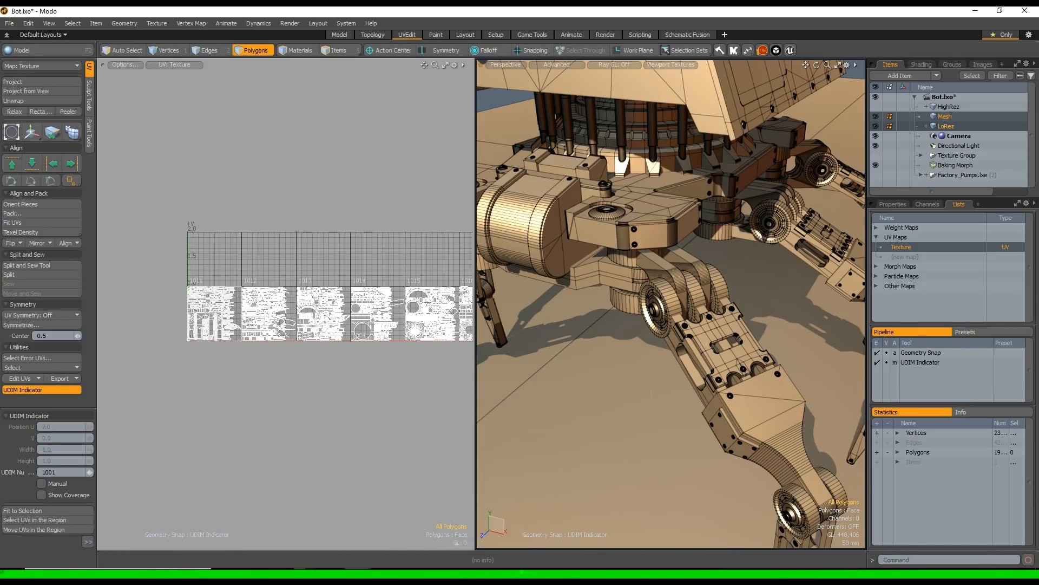
Switch to Substance Painter, view the textured robot from a higher angle, and select texture set 1001
left_click(417, 575)
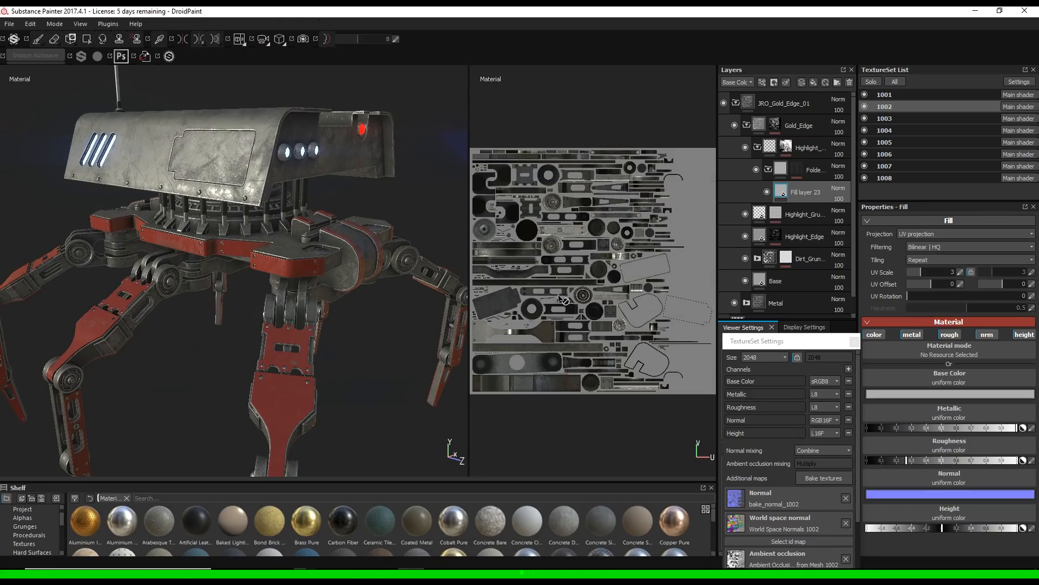
left_click_drag(307, 221, 350, 201, "alt")
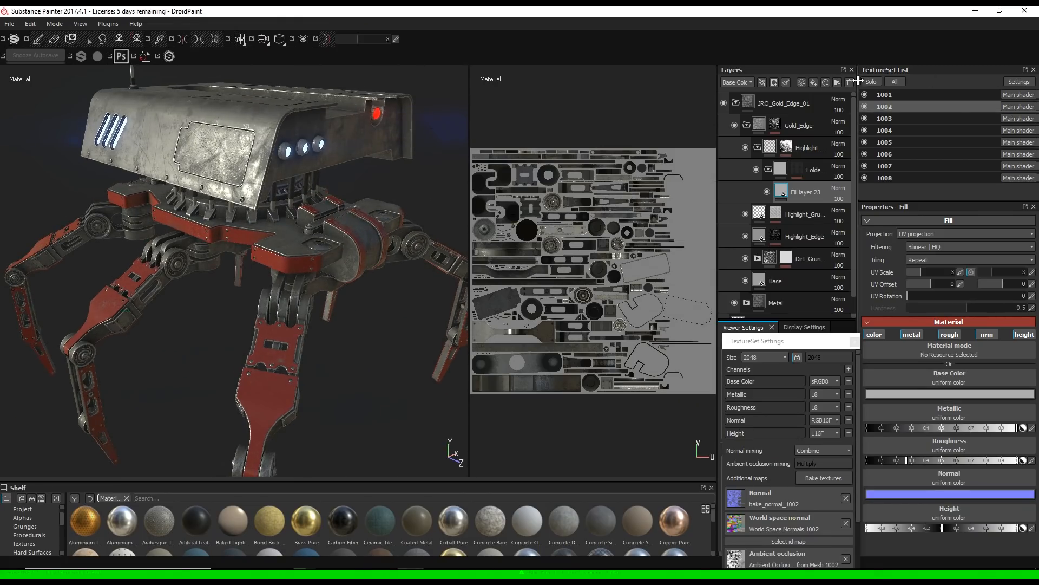
left_click(885, 96)
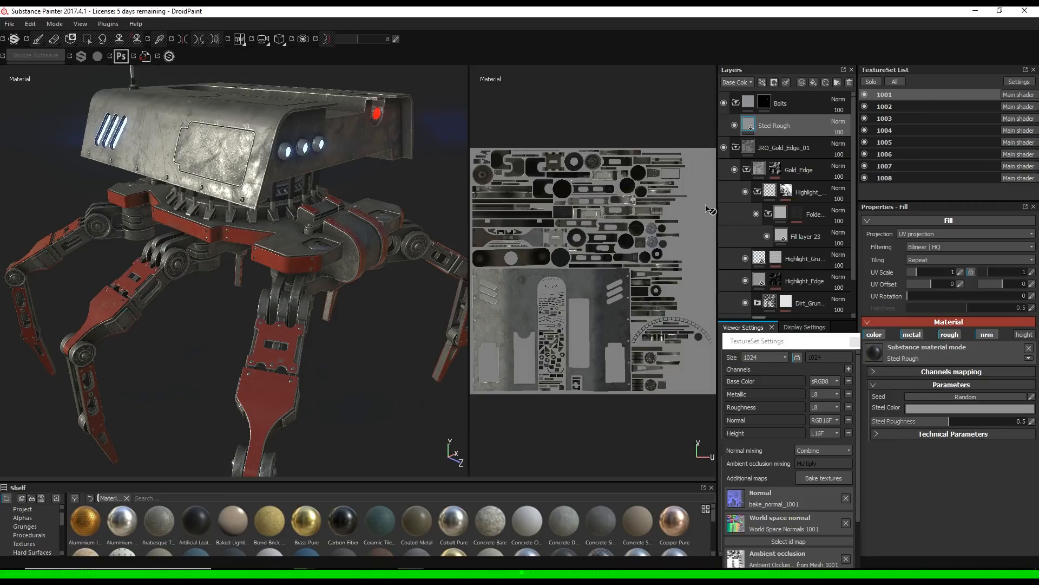
Switch by way of Modo to LightWave Layout and orbit around the Droid_Low robot
mouse_move(358, 572)
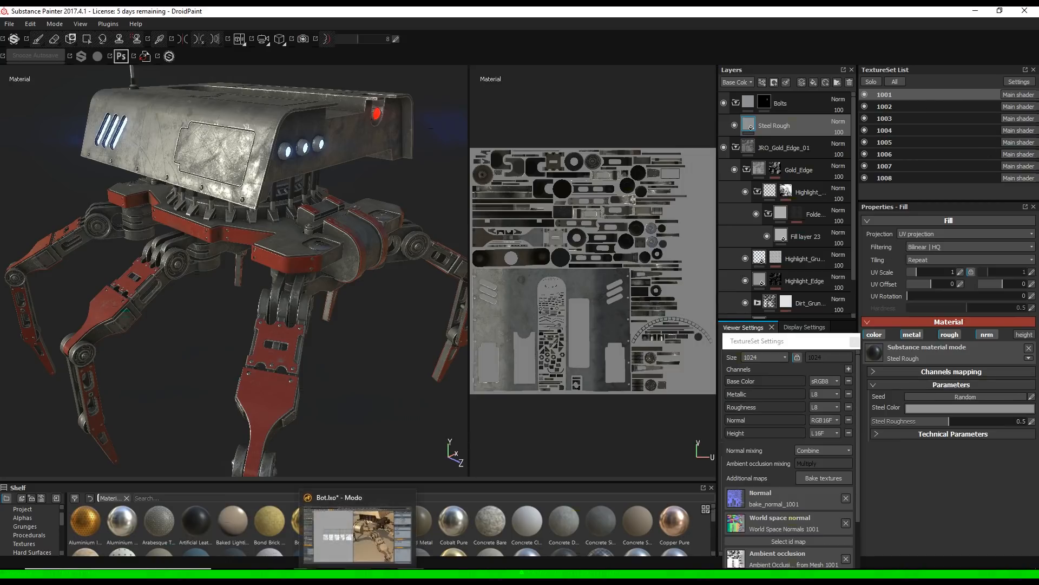
left_click(357, 533)
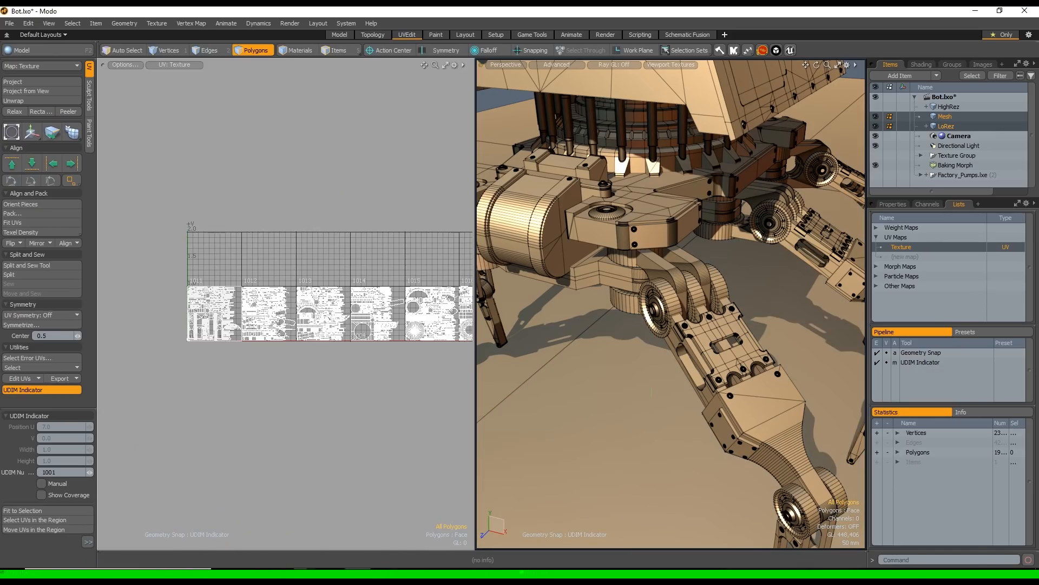
key("y")
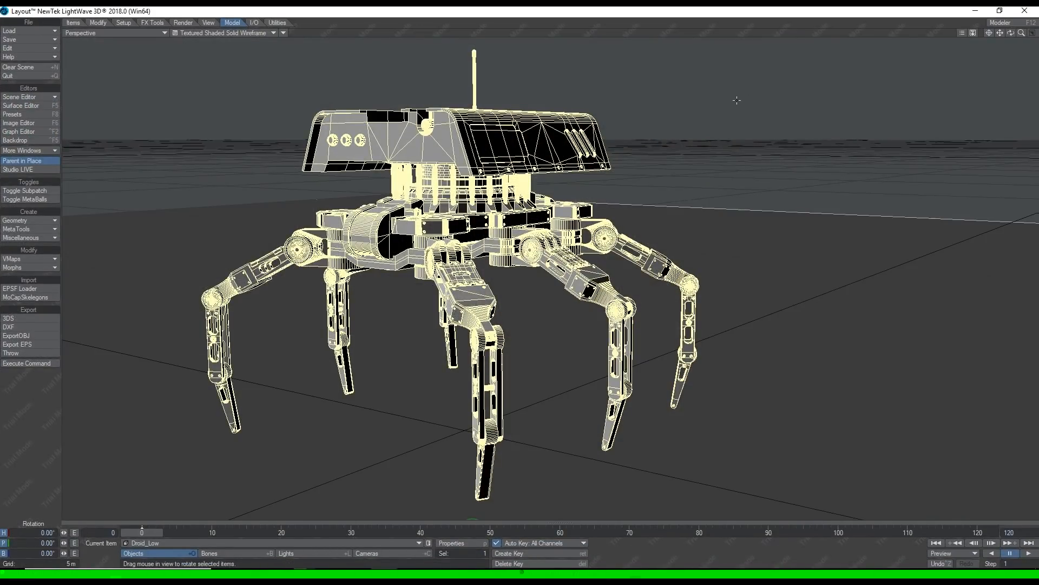
left_click_drag(698, 132, 769, 140, "alt")
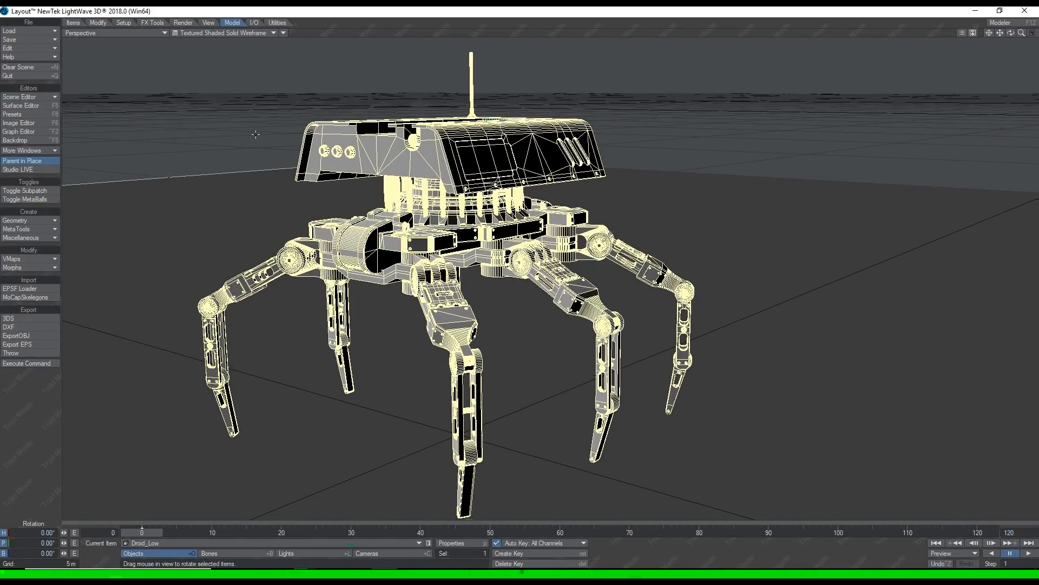
Load BaseColor_1001.png from the BaseColor folder in Final_Bake_Droid's Maps into the Image Editor and set its image type to UDIM
left_click(40, 120)
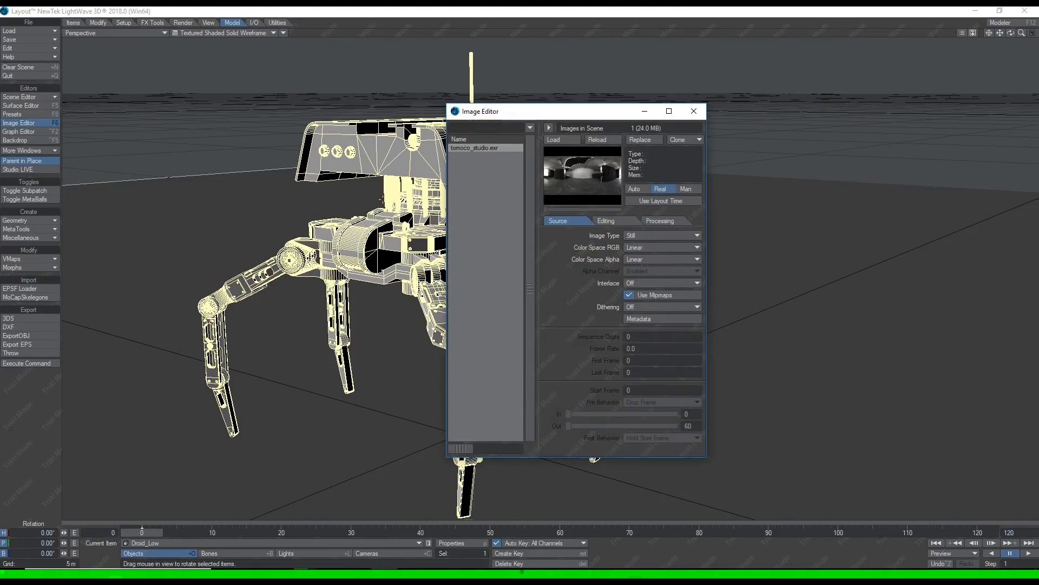
left_click_drag(564, 115, 312, 131)
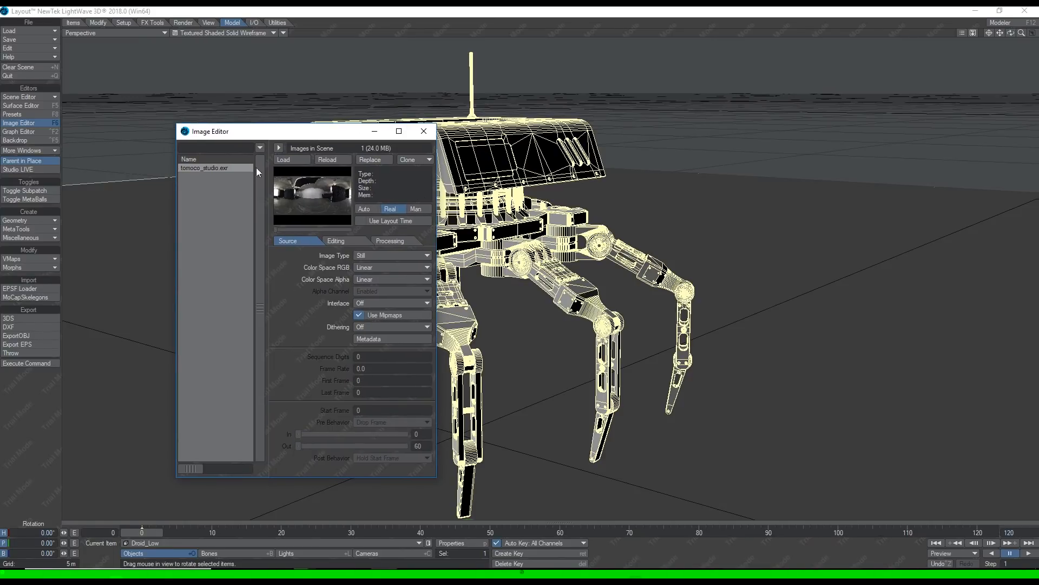
left_click(295, 165)
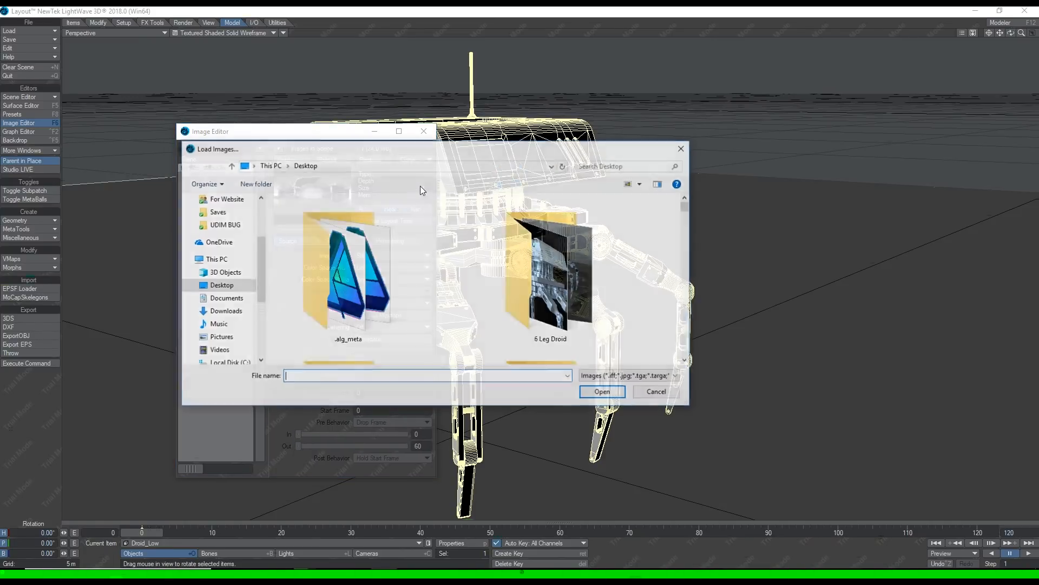
scroll(339, 317, "down", 3)
double_click(339, 318)
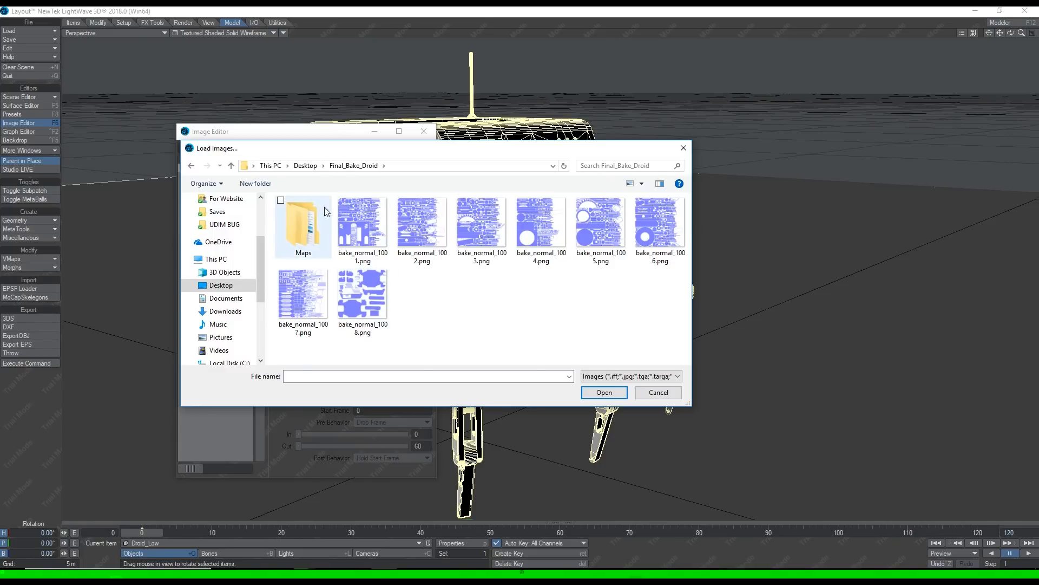
double_click(308, 228)
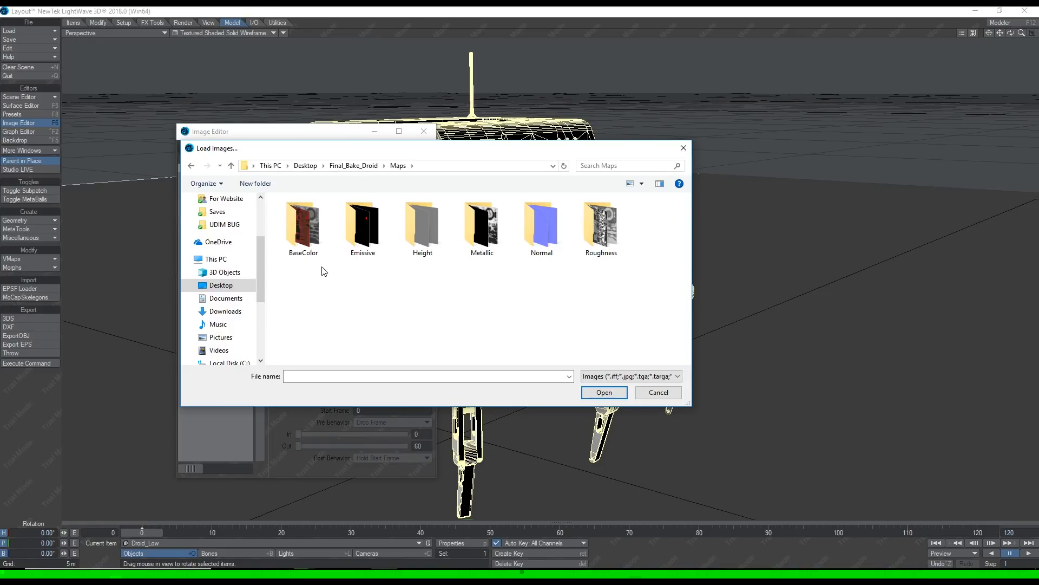
double_click(304, 234)
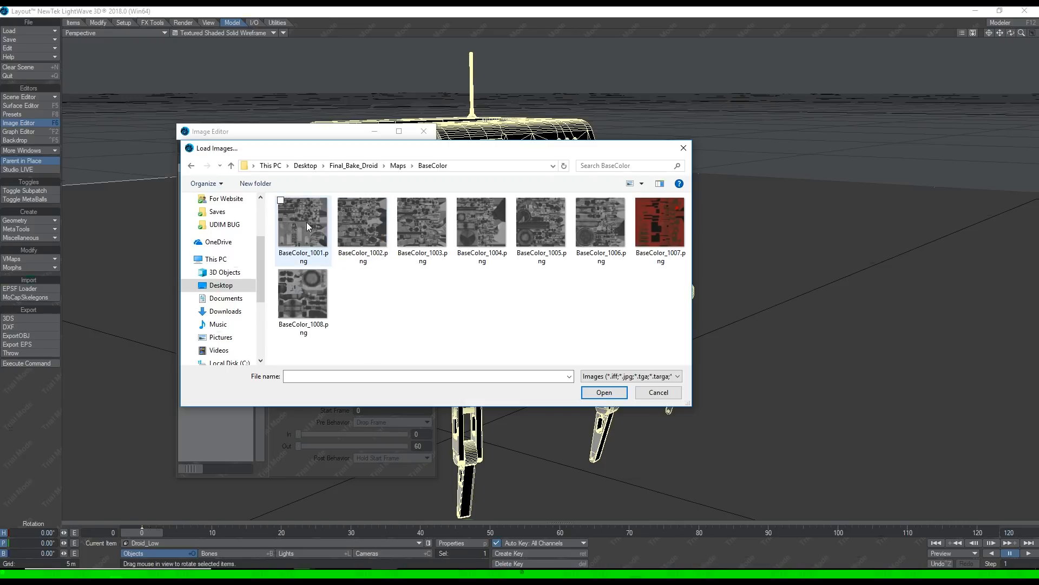
left_click_drag(404, 149, 438, 139)
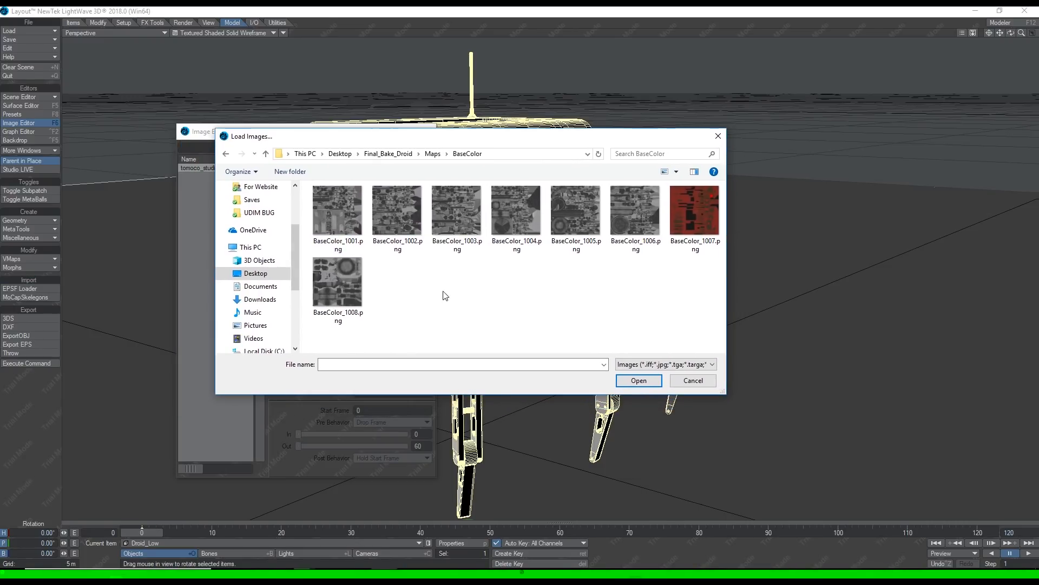
double_click(343, 213)
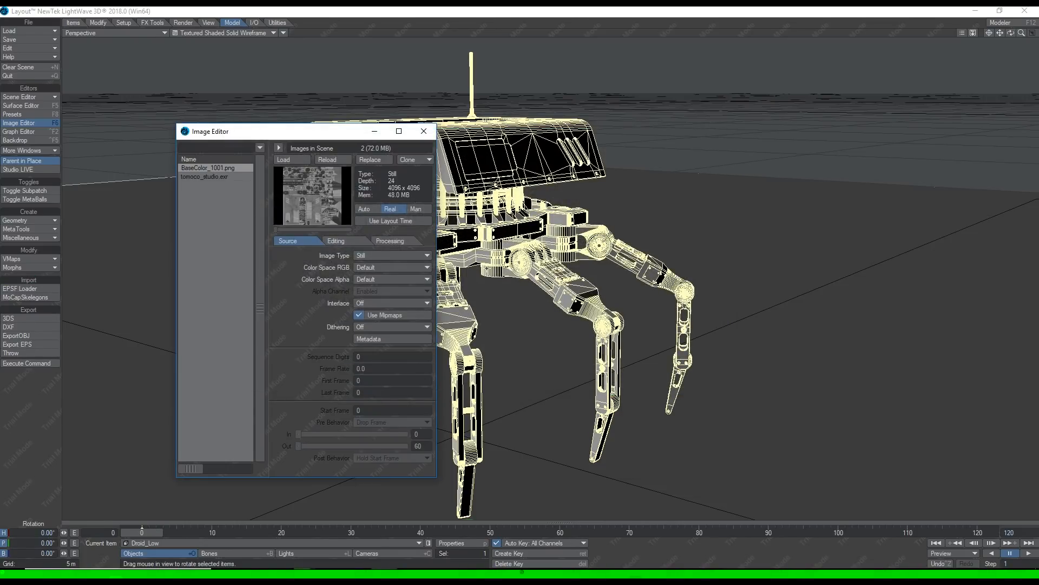
left_click(378, 256)
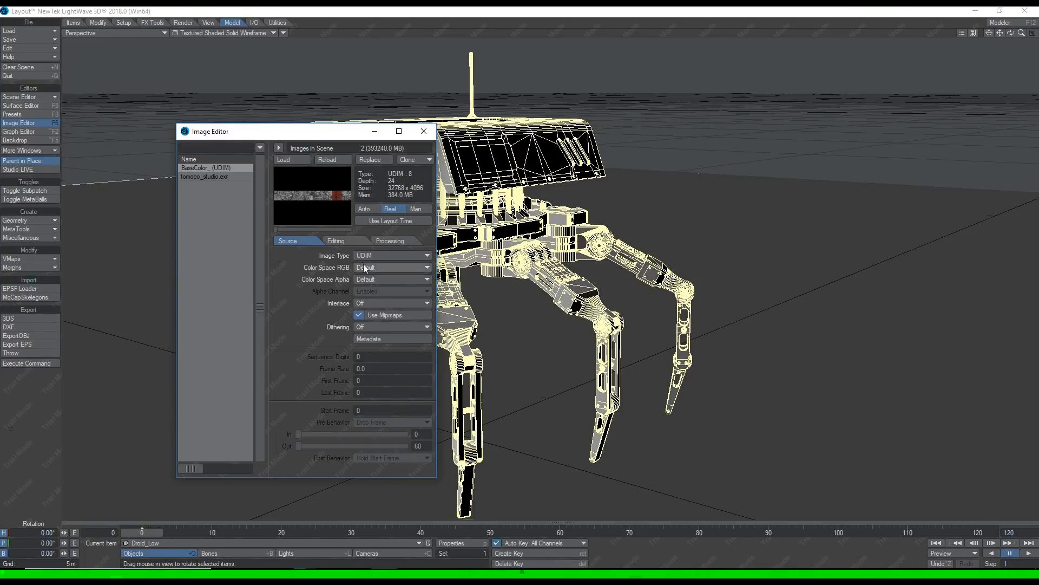
Load Metal_1001.png from the Metallic maps folder and set its image type to UDIM
left_click(289, 160)
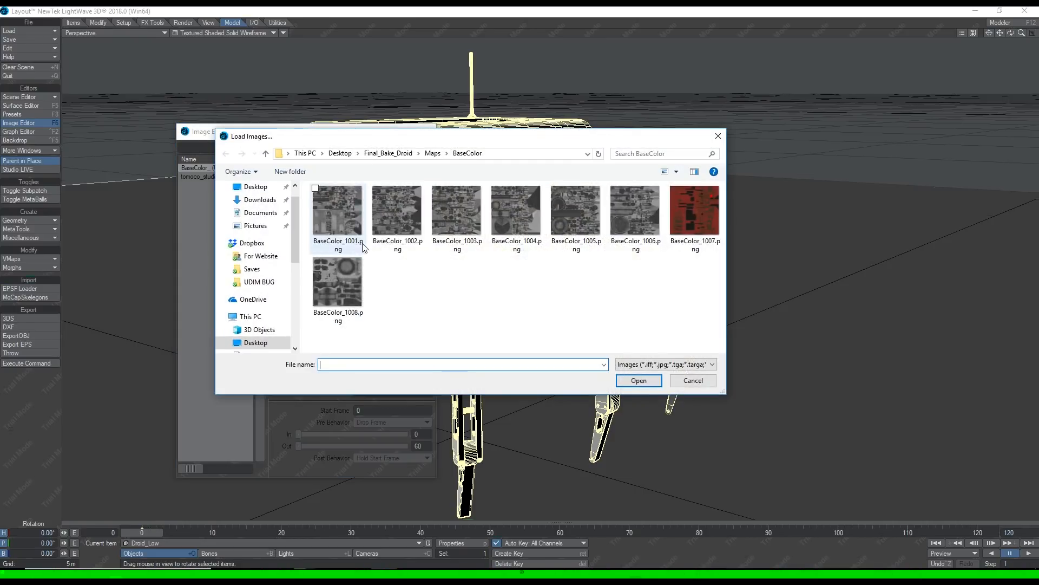
left_click(433, 154)
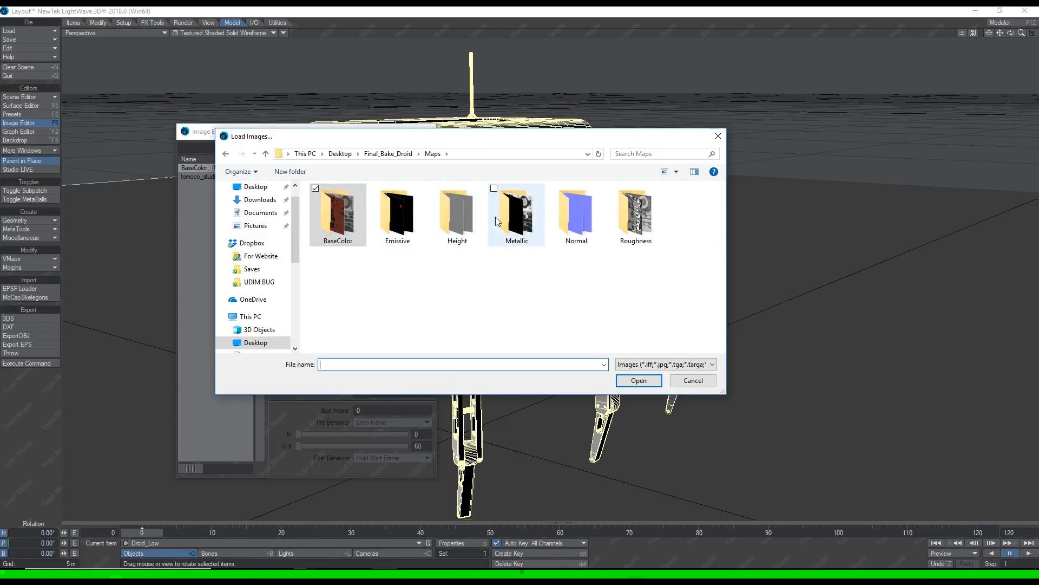
double_click(521, 216)
double_click(350, 210)
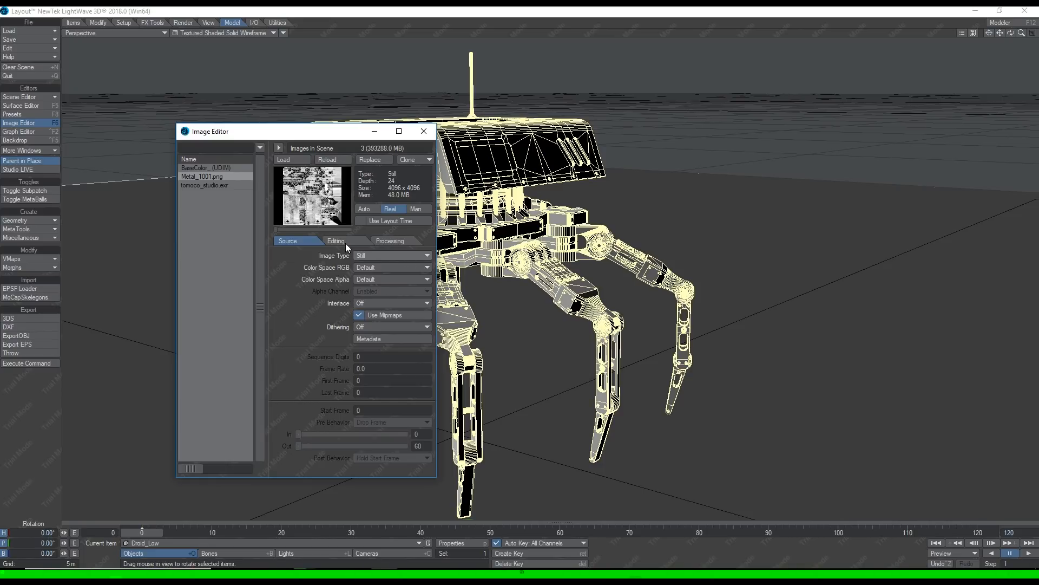
Load Rough_1001.png from the Roughness maps folder and set its image type to UDIM
left_click(295, 161)
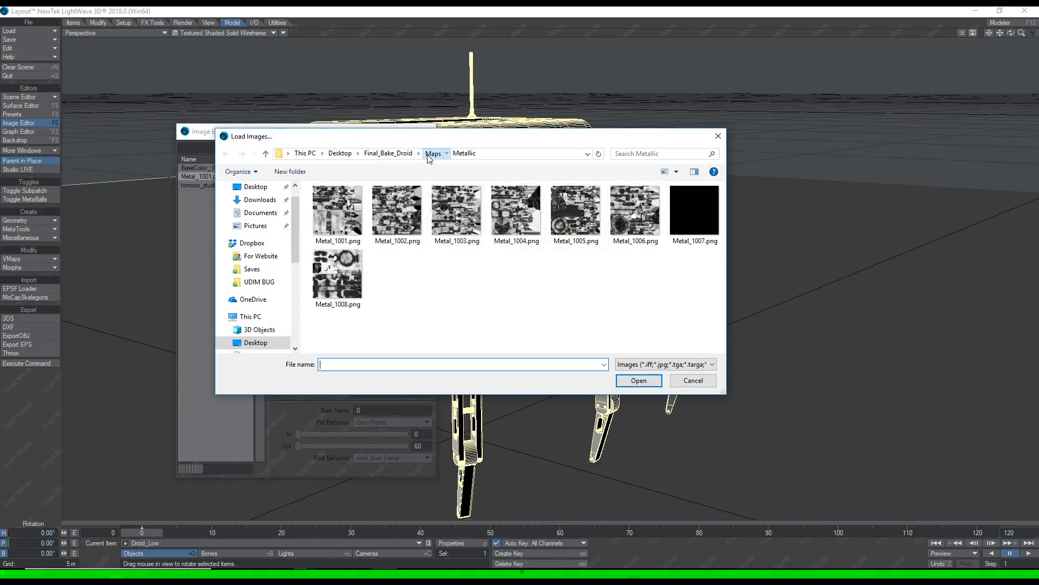
left_click(430, 155)
double_click(632, 227)
double_click(339, 215)
left_click(395, 253)
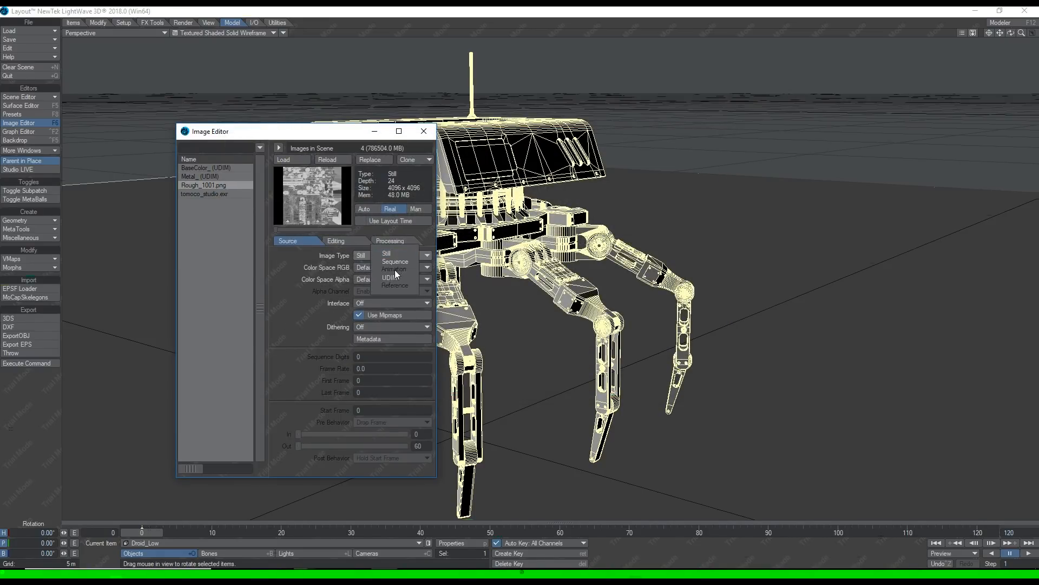
Load Emissive_1007.png from the Emissive maps folder, set its image type to UDIM, and close the Image Editor
left_click(294, 160)
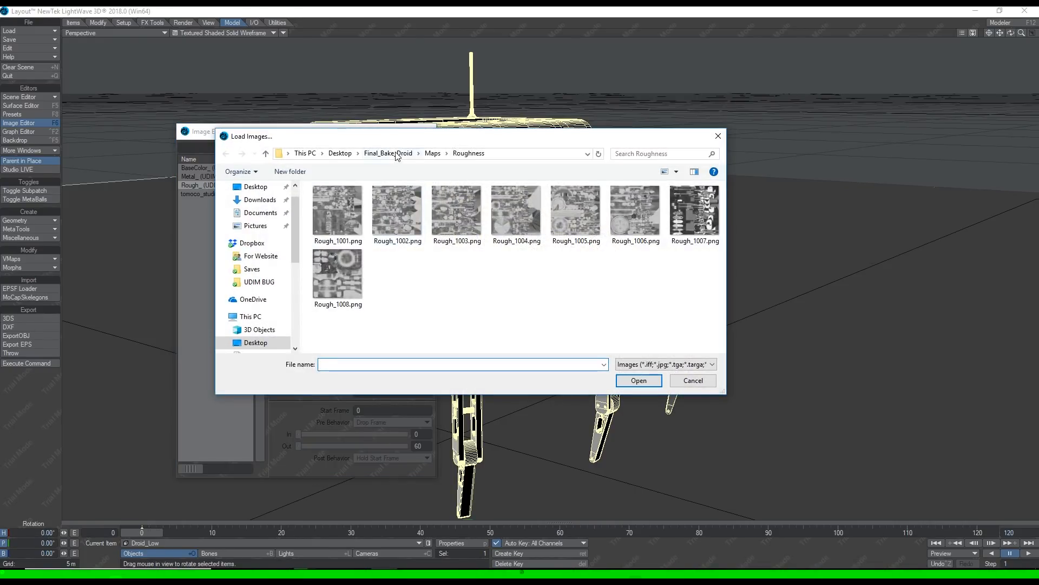
left_click(433, 154)
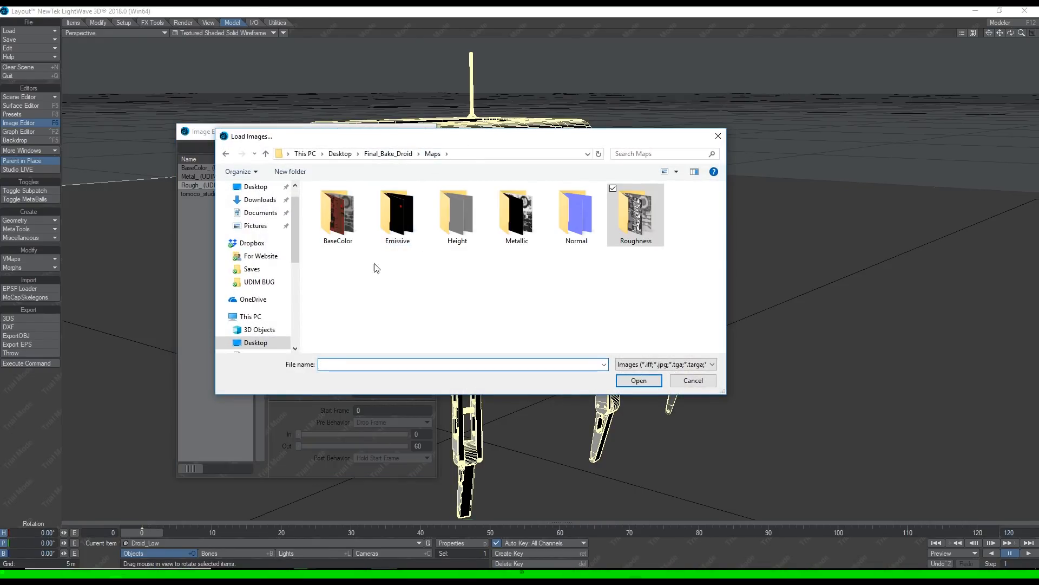
double_click(395, 216)
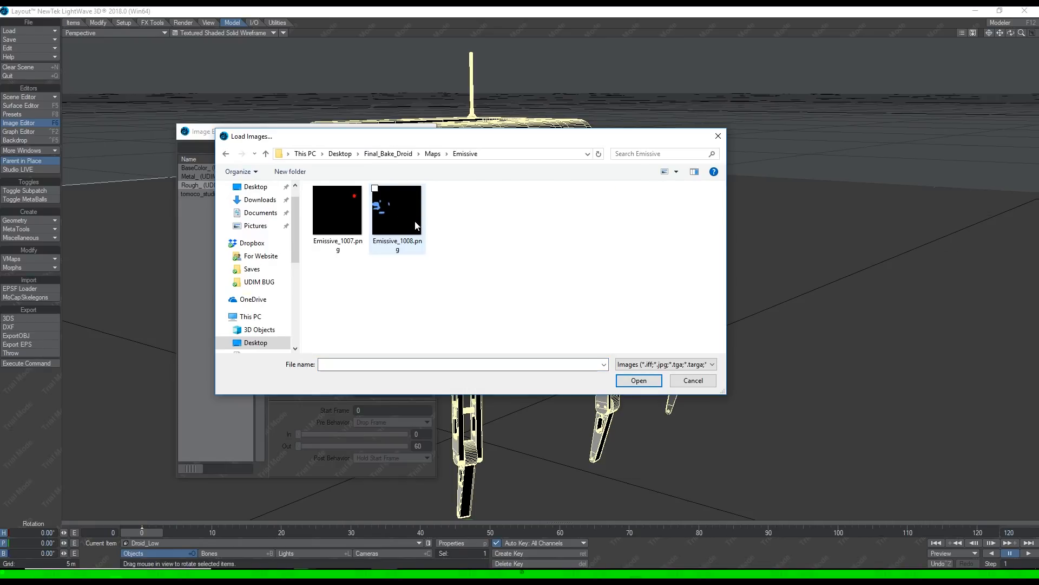
double_click(343, 226)
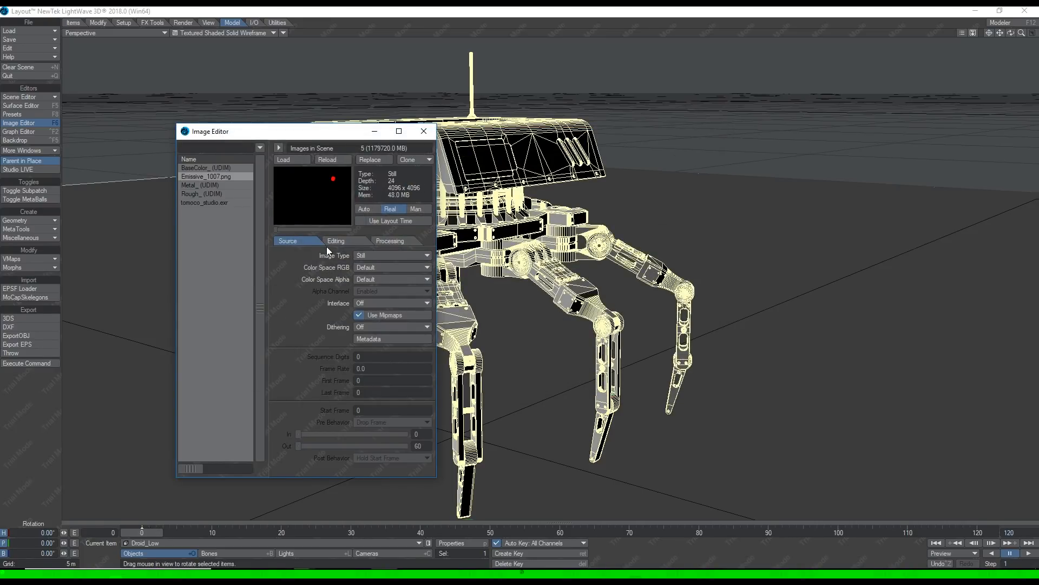
left_click(381, 256)
left_click(377, 277)
left_click(424, 131)
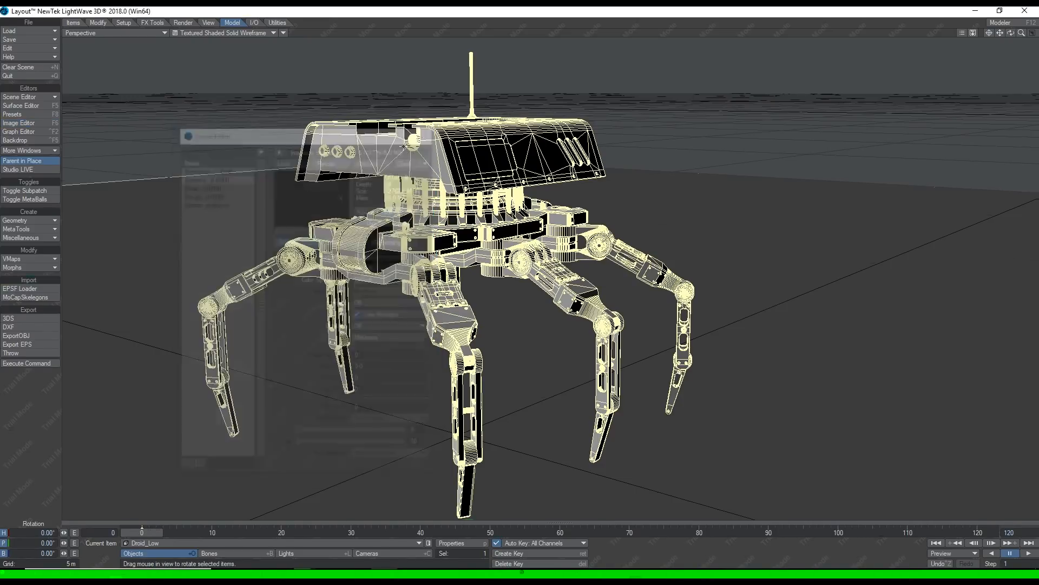
Open the node graph of Droid_Low's Low_Surface from the Surface Editor and filter the node list for "normal"
left_click(27, 105)
left_click_drag(333, 120, 372, 111)
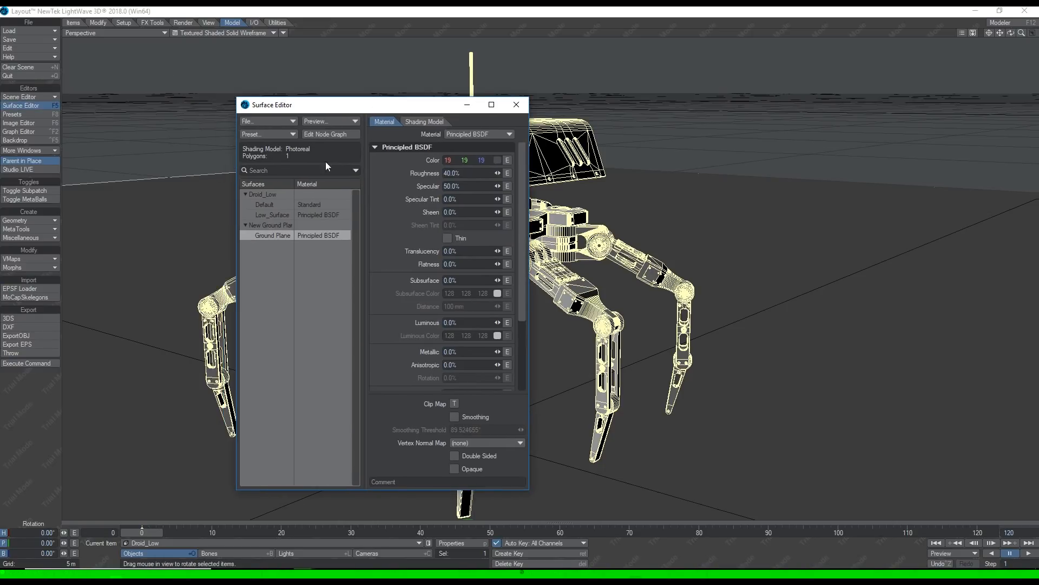
left_click(276, 212)
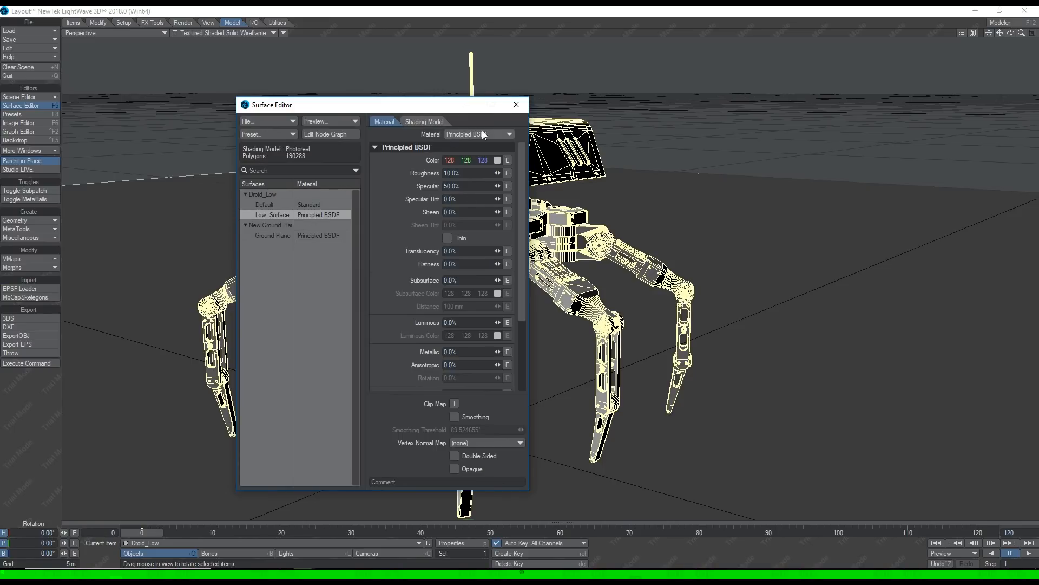
left_click(327, 134)
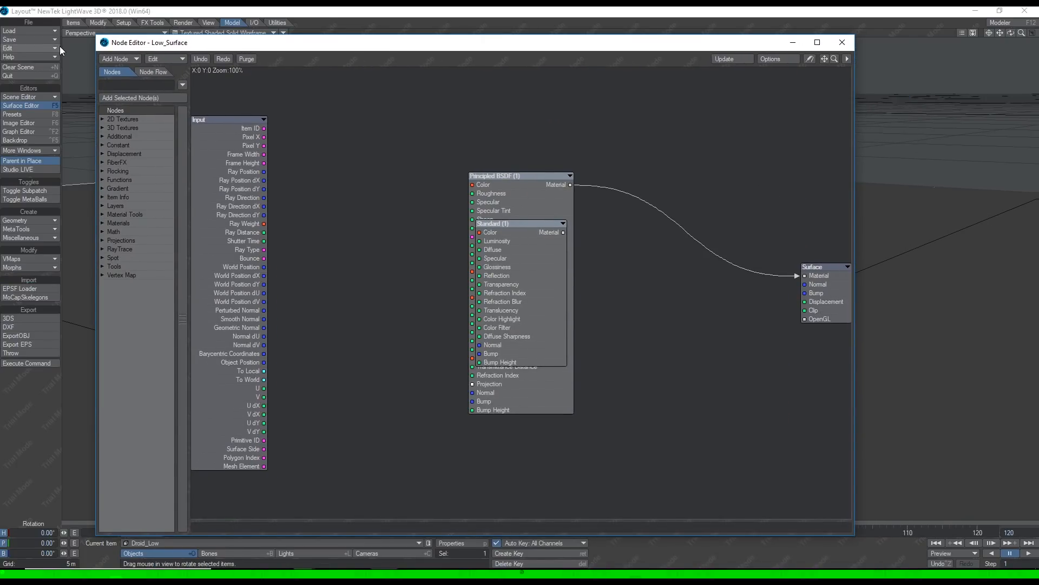
left_click(125, 85)
type("normal")
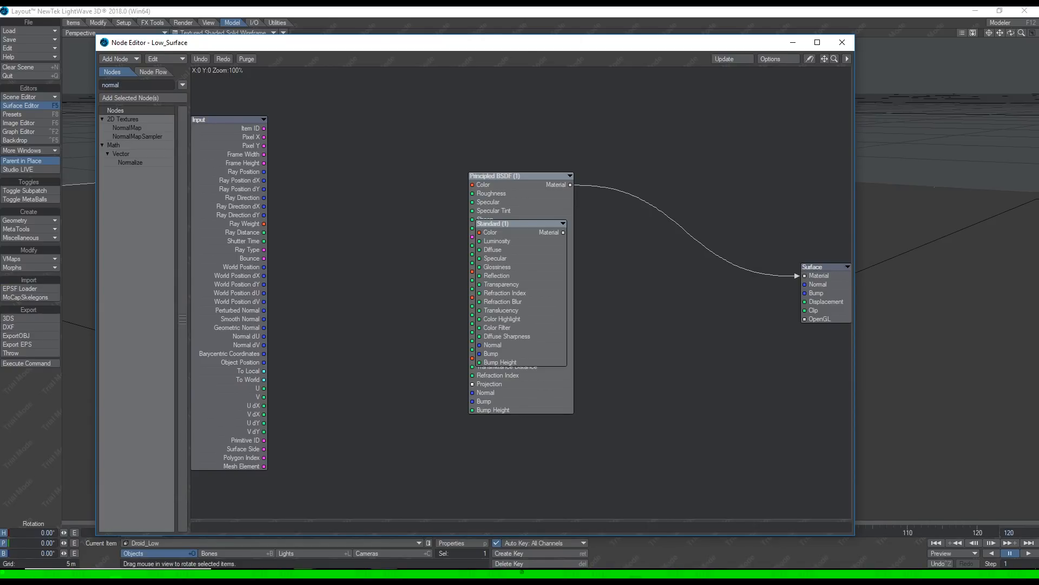
left_click(842, 42)
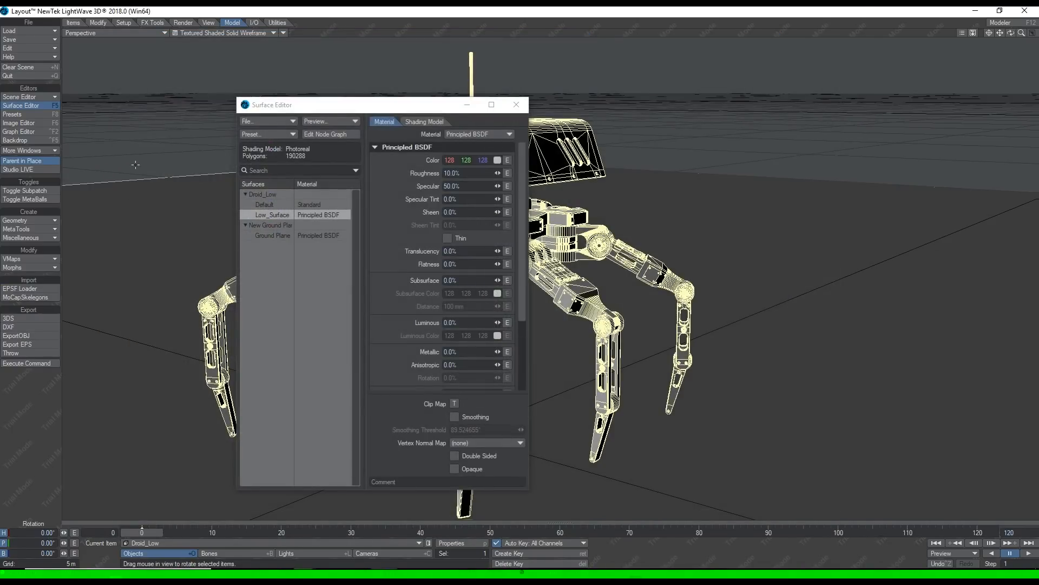
Load bake_normal_1001.png from the Final_Bake_Droid folder in the Image Editor and set its image type to UDIM
left_click(28, 124)
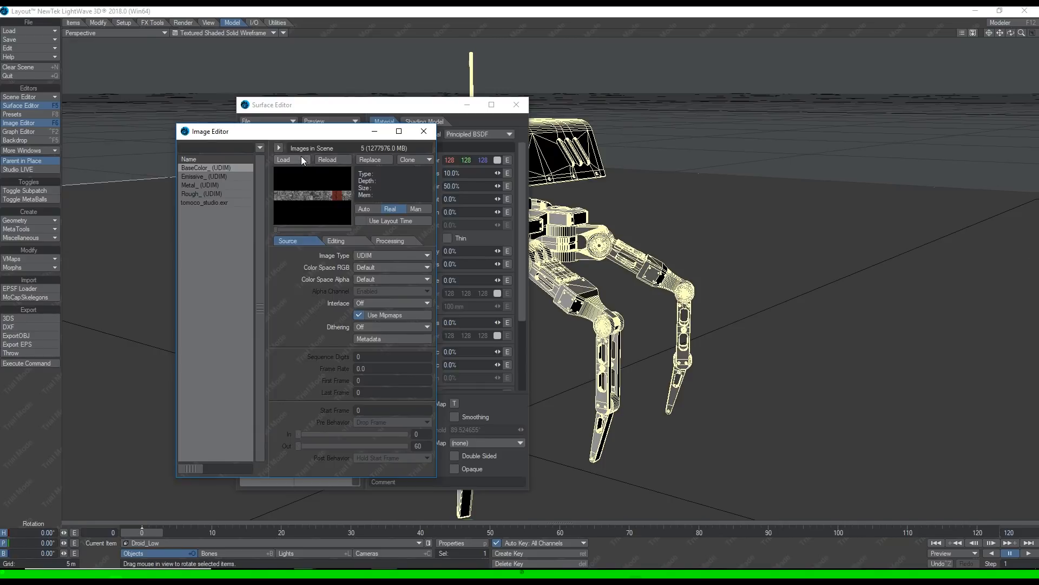
left_click(302, 158)
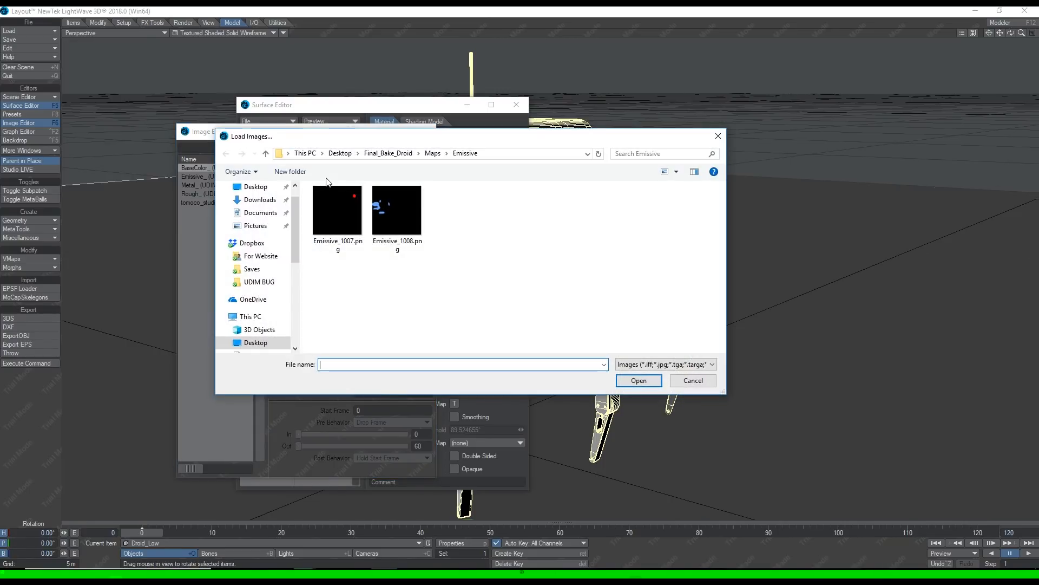
left_click(388, 154)
double_click(398, 212)
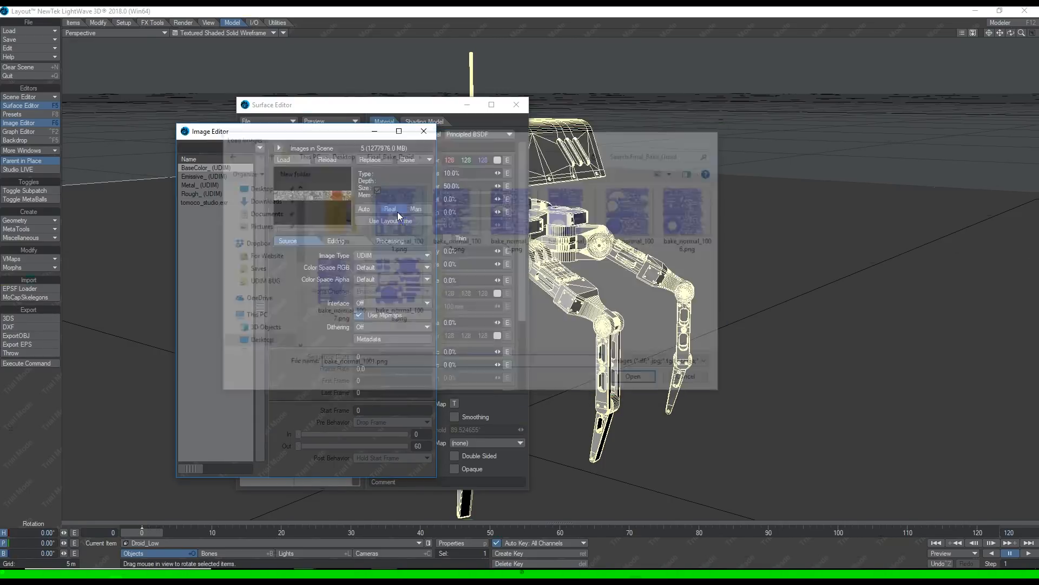
left_click(408, 255)
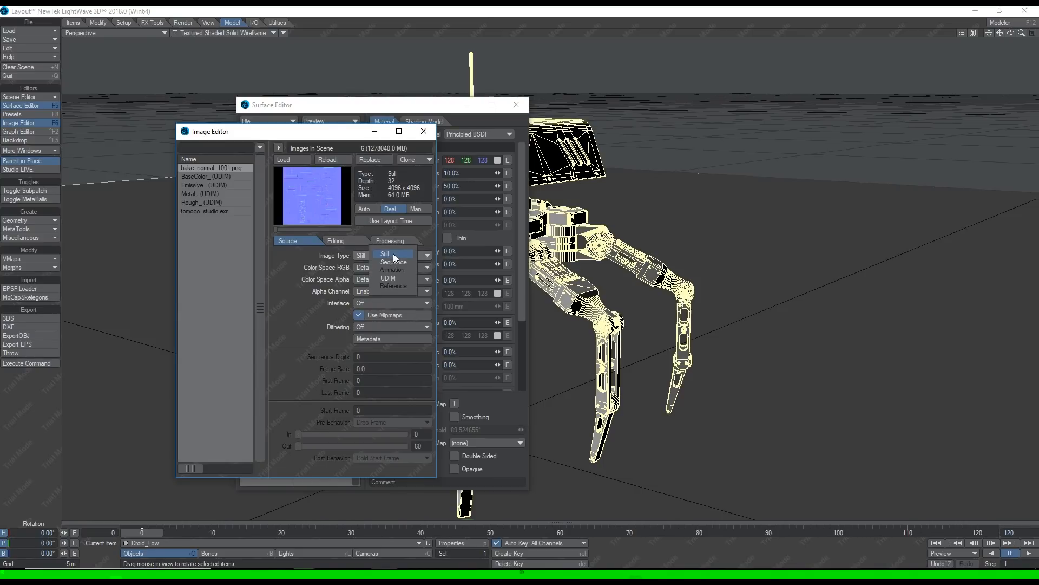
left_click(392, 278)
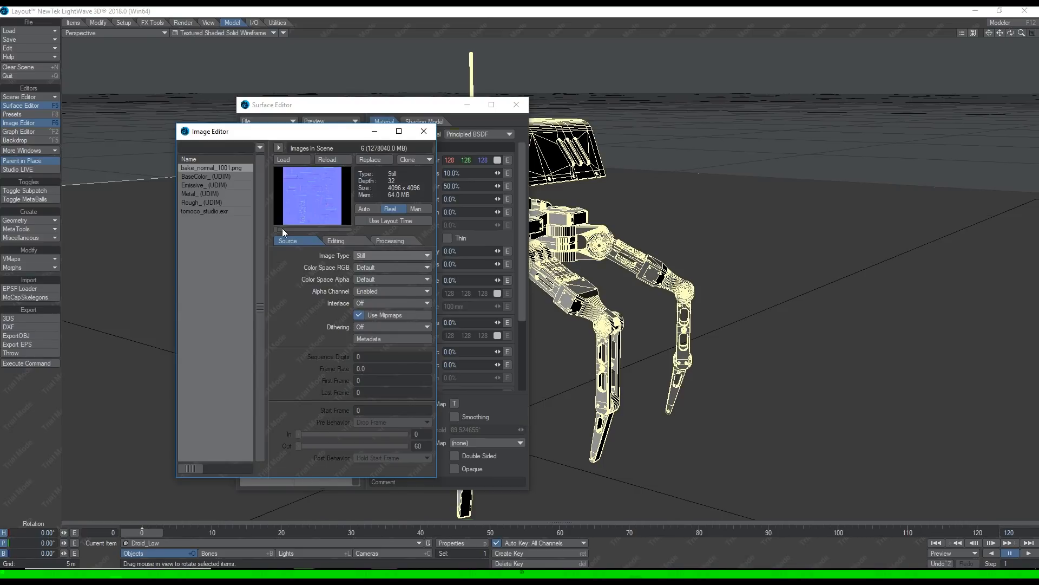
left_click(381, 266)
left_click(386, 275)
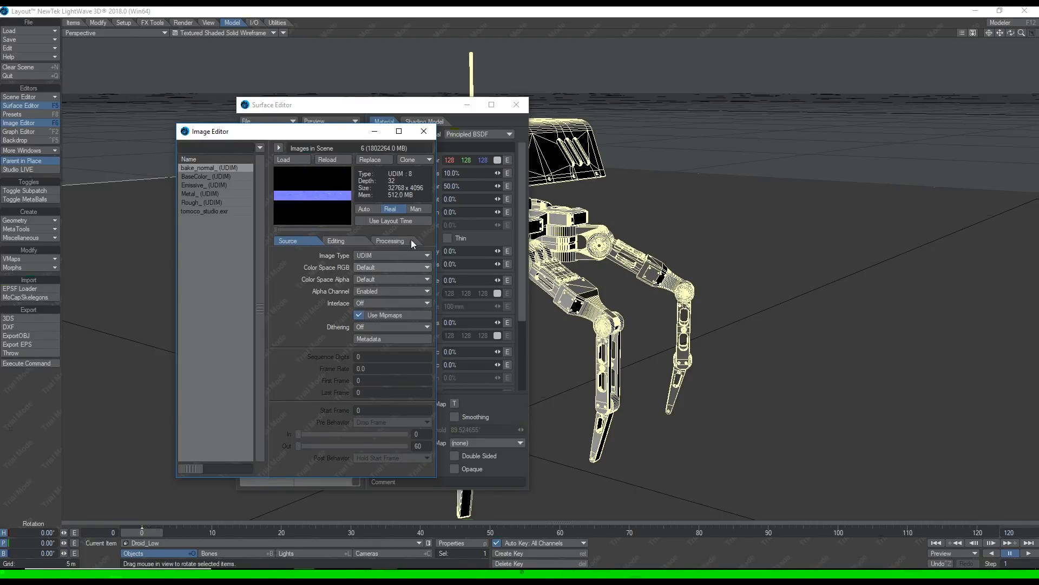
left_click(425, 133)
Add a NormalMap node to Low_Surface's node graph, placing it beside Principled BSDF and moving the Standard node out of the way
left_click(339, 134)
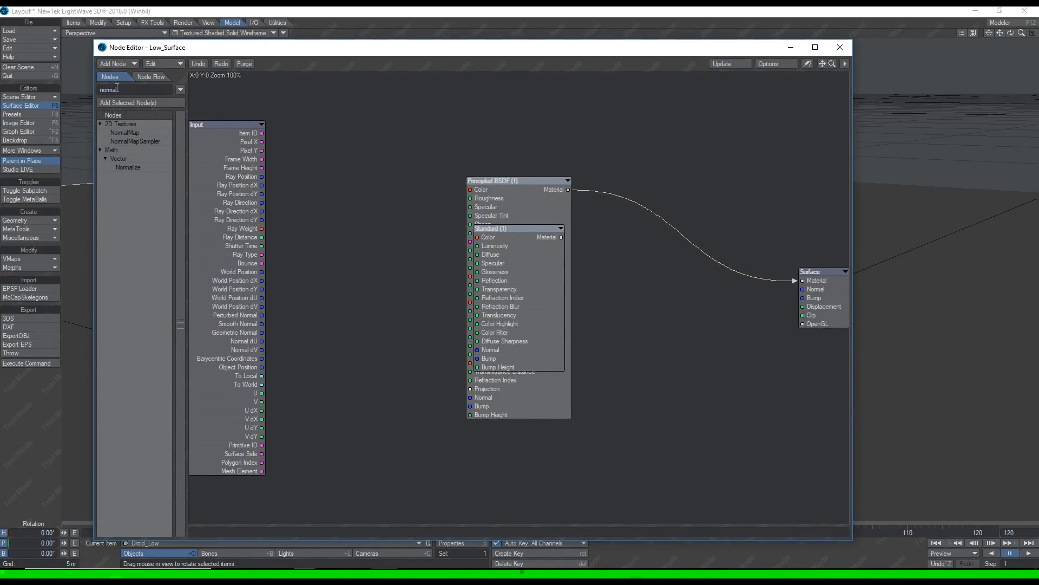
double_click(129, 132)
left_click_drag(514, 235, 363, 145)
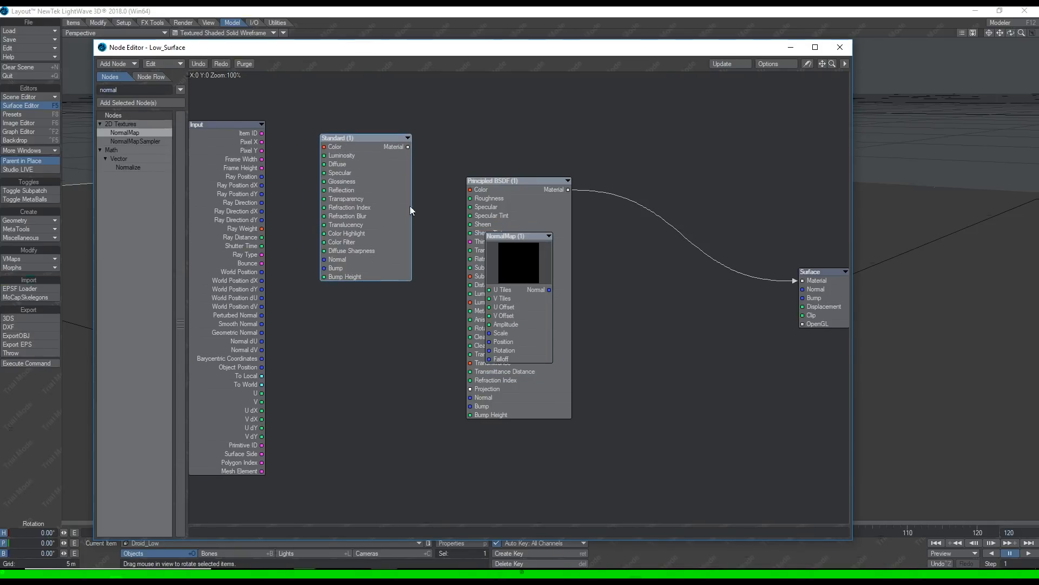
left_click_drag(538, 241, 469, 190)
left_click_drag(365, 138, 201, 426)
left_click_drag(460, 192, 358, 150)
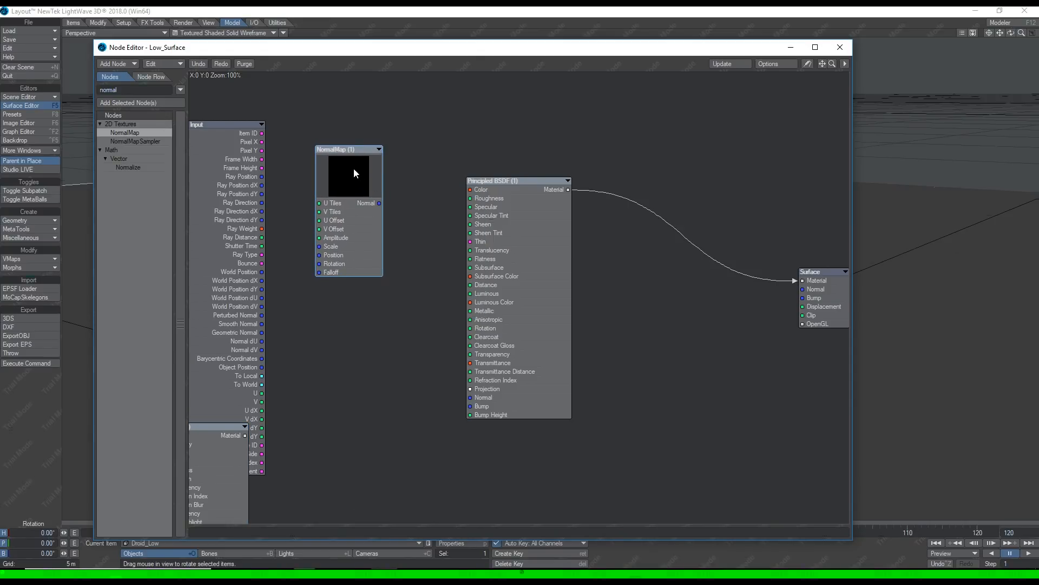
Assign bake_normal_ (UDIM) to the NormalMap node with UV Map mapping on the Texture map, and connect its Normal output to Surface's Normal input
double_click(353, 167)
left_click_drag(724, 88, 556, 94)
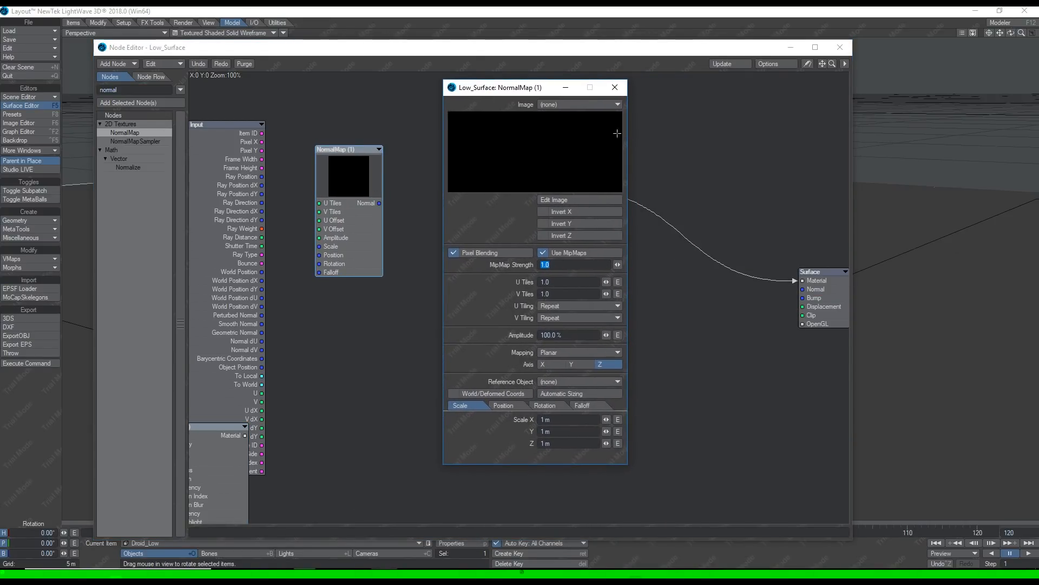
left_click(570, 103)
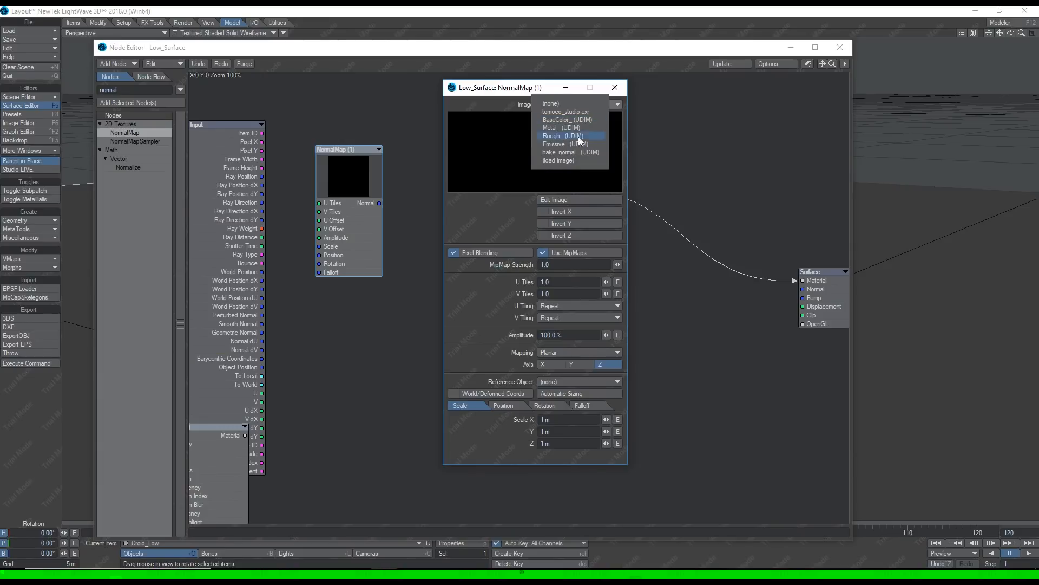
left_click(578, 154)
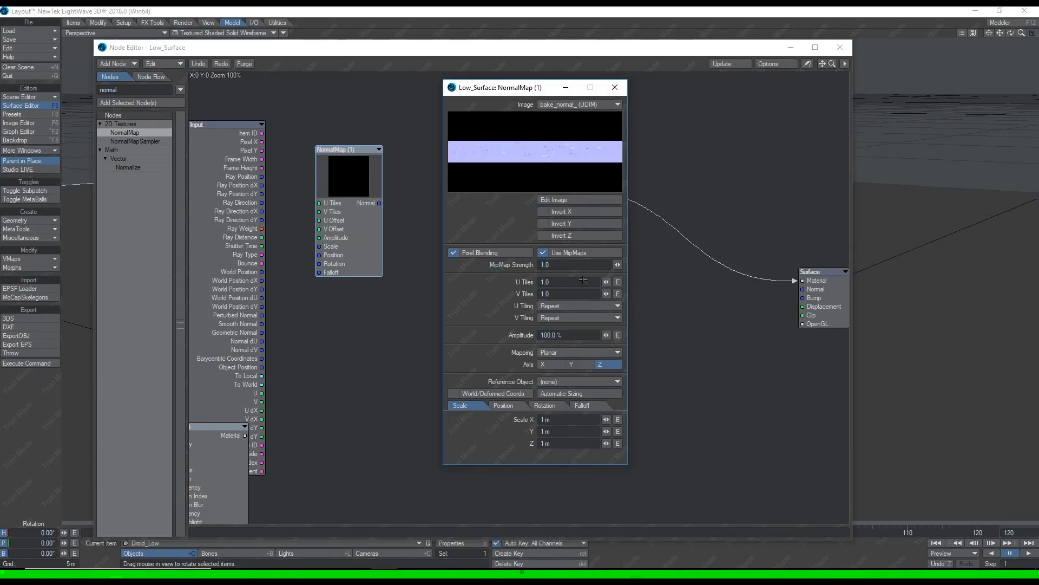
left_click(570, 352)
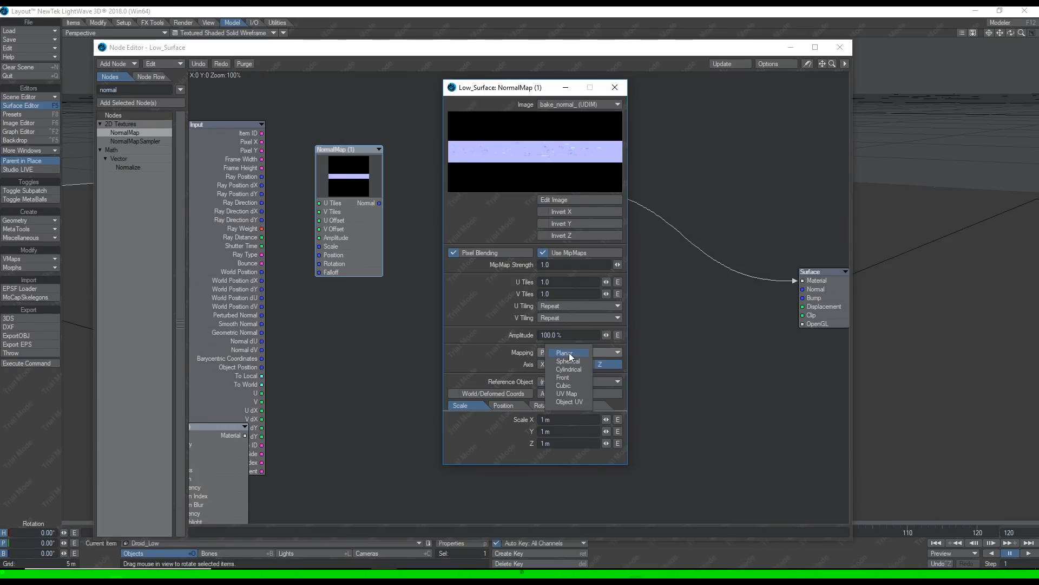
left_click(571, 396)
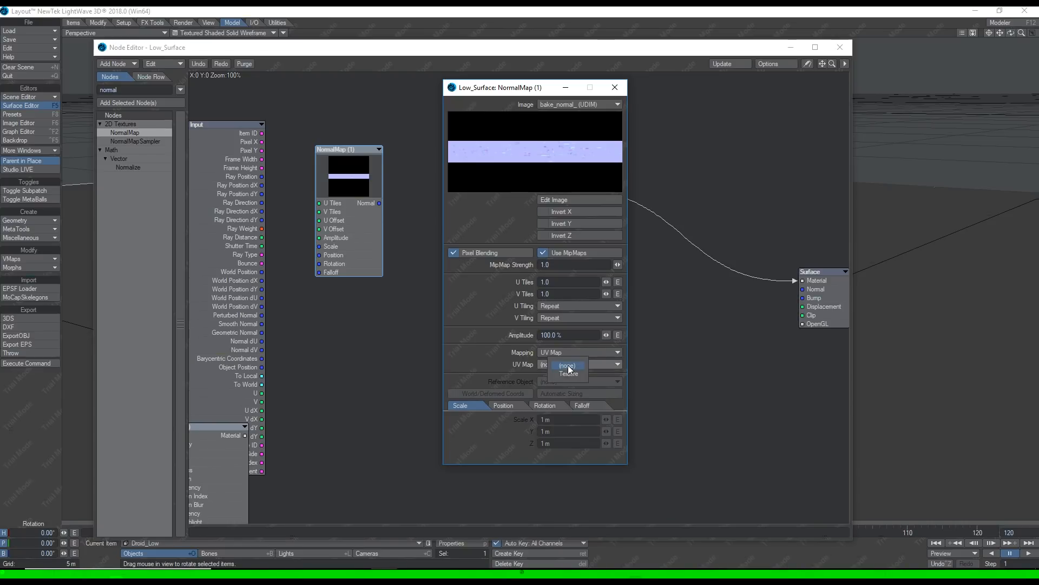
left_click(571, 374)
left_click(617, 88)
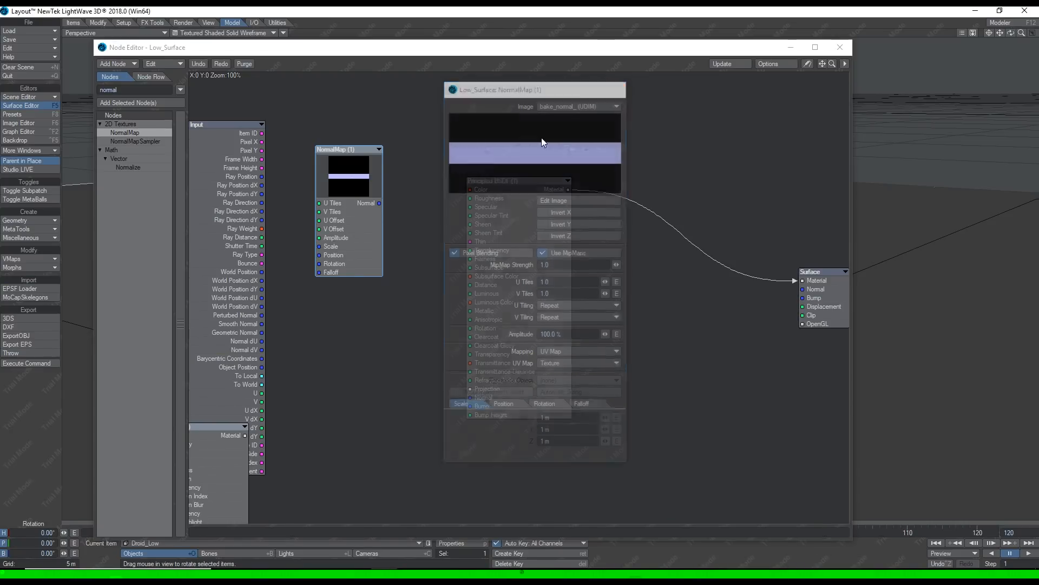
left_click_drag(380, 203, 799, 289)
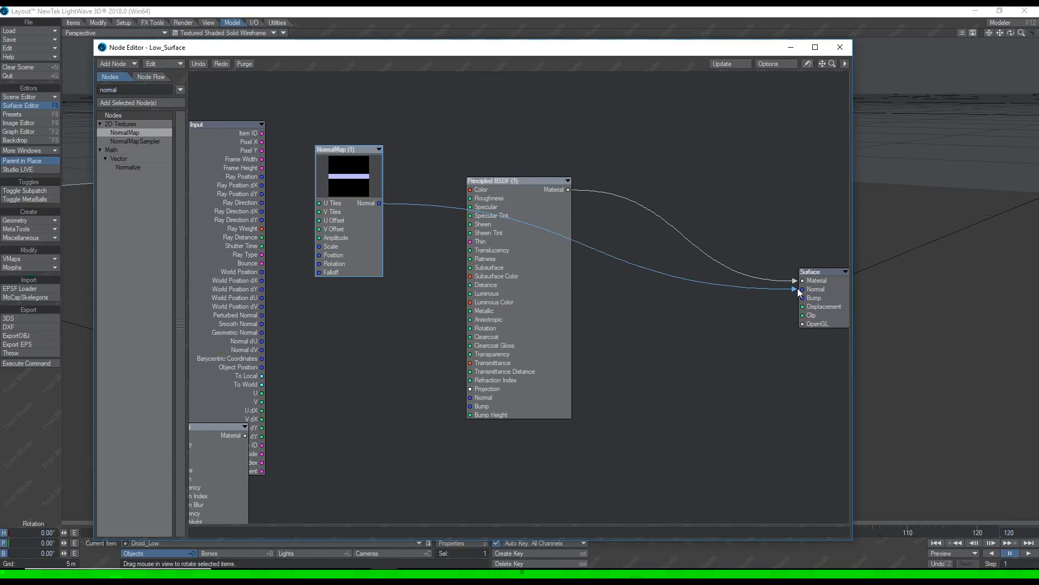
Move Principled BSDF closer to the Surface node and add an Image node between it and NormalMap
left_click_drag(515, 178, 643, 202)
left_click(119, 89)
type("image")
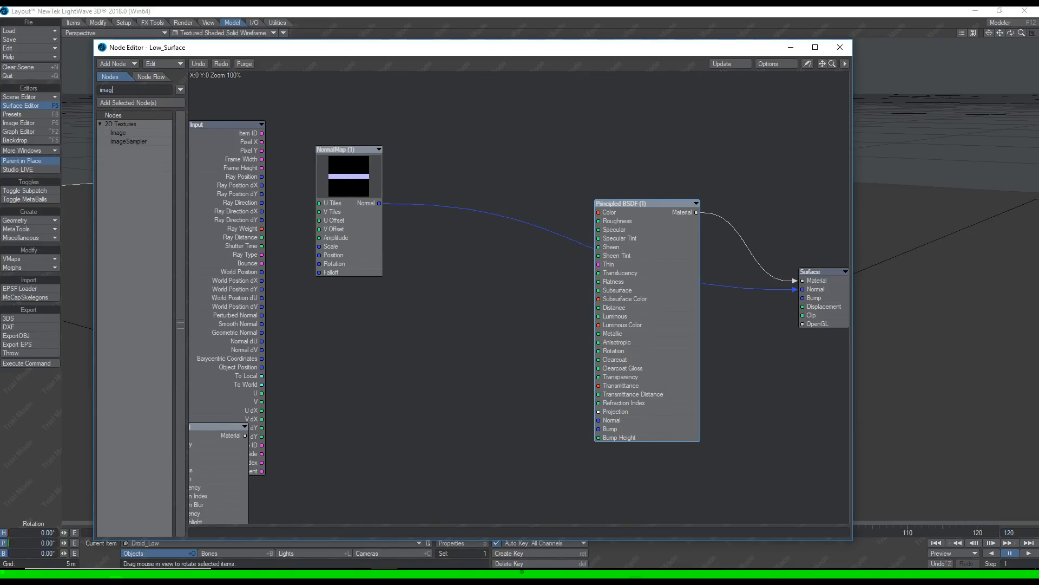
double_click(123, 132)
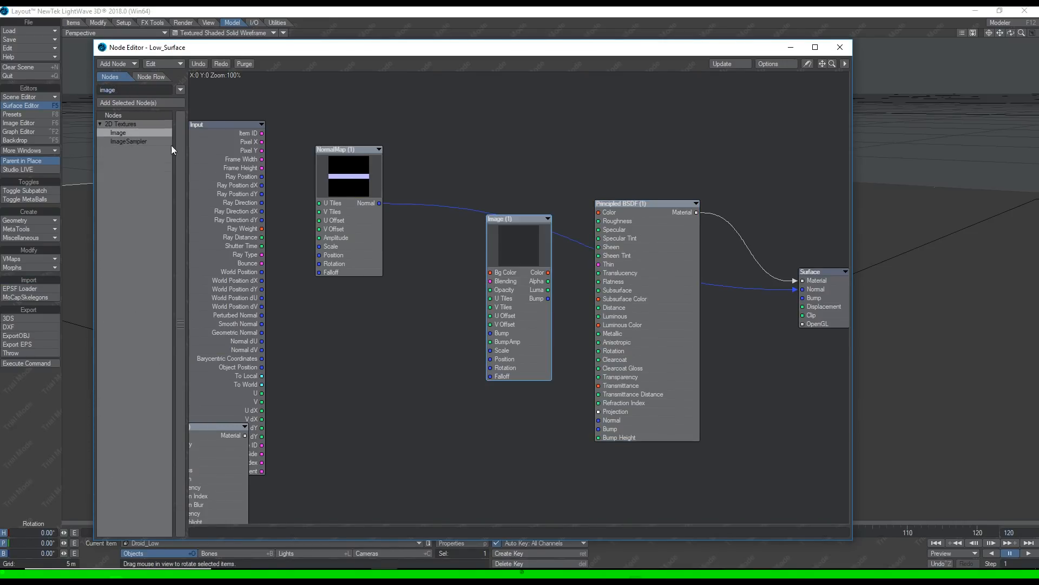
left_click_drag(516, 219, 478, 142)
Assign BaseColor_ (UDIM) to the new Image node, using UV Map mapping with the Texture UV map
double_click(476, 178)
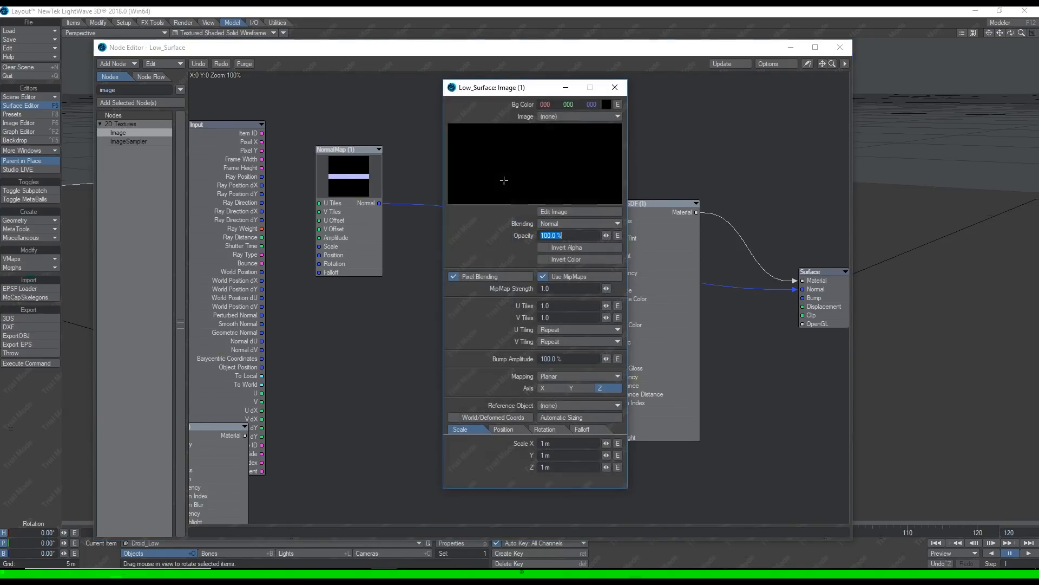
left_click(576, 117)
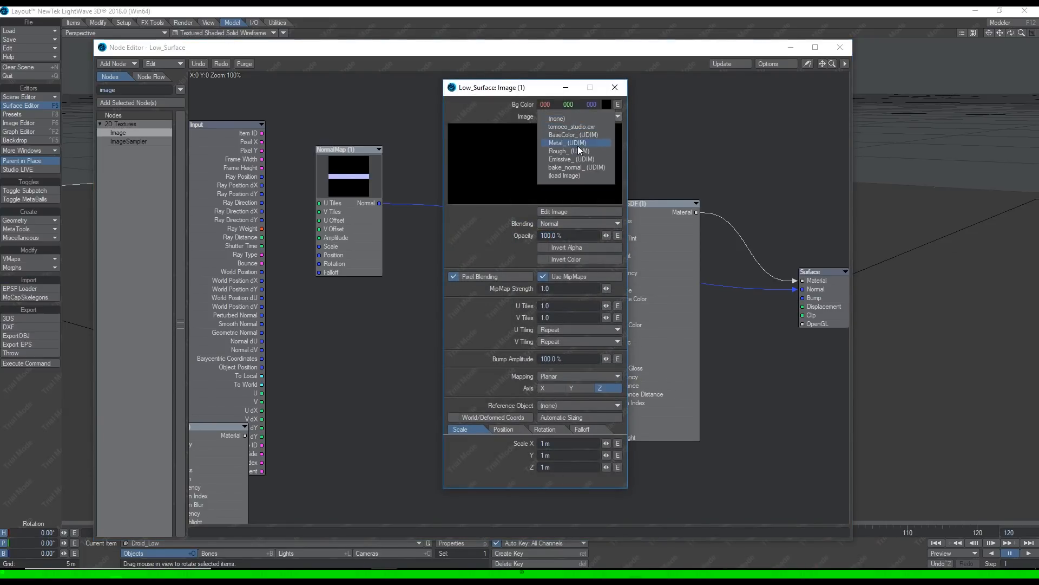
left_click(573, 135)
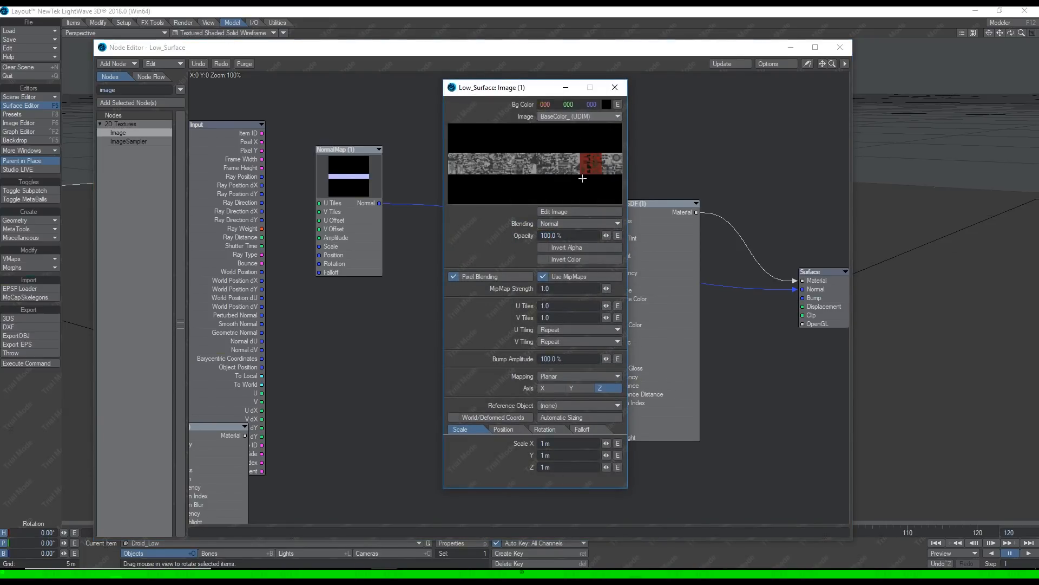
left_click(565, 373)
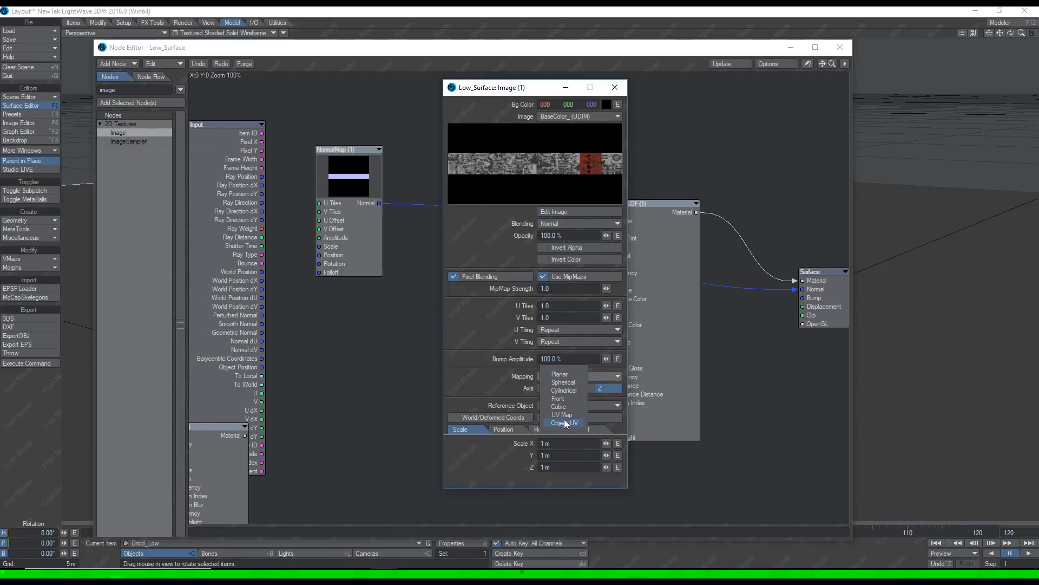
left_click(565, 425)
left_click(574, 388)
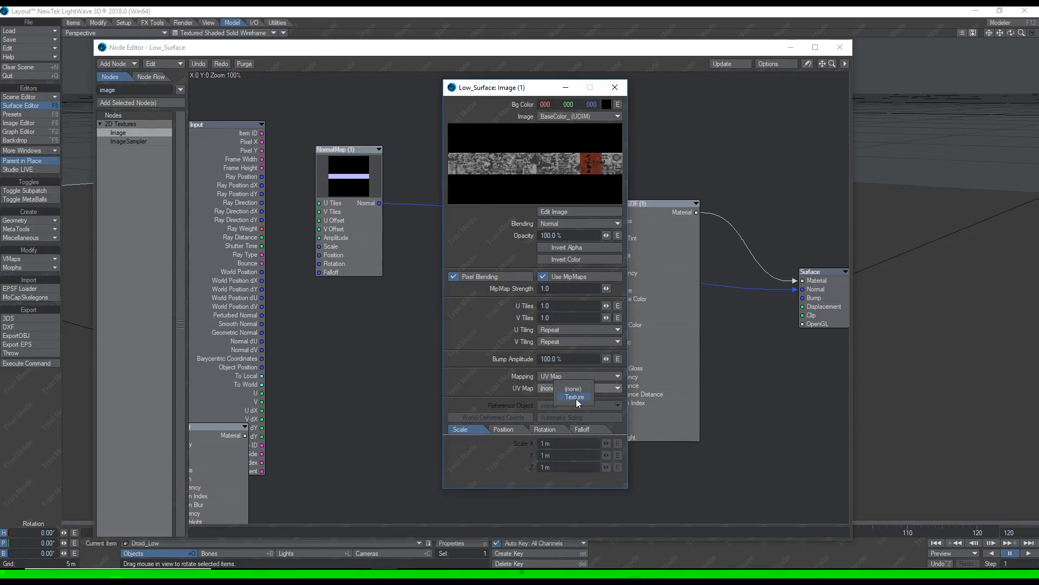
left_click(616, 88)
Place the base color Image node beside NormalMap, connect its Color output to Principled BSDF's Color input, and check its image settings
left_click_drag(487, 143, 435, 193)
left_click_drag(458, 242, 599, 212)
double_click(422, 190)
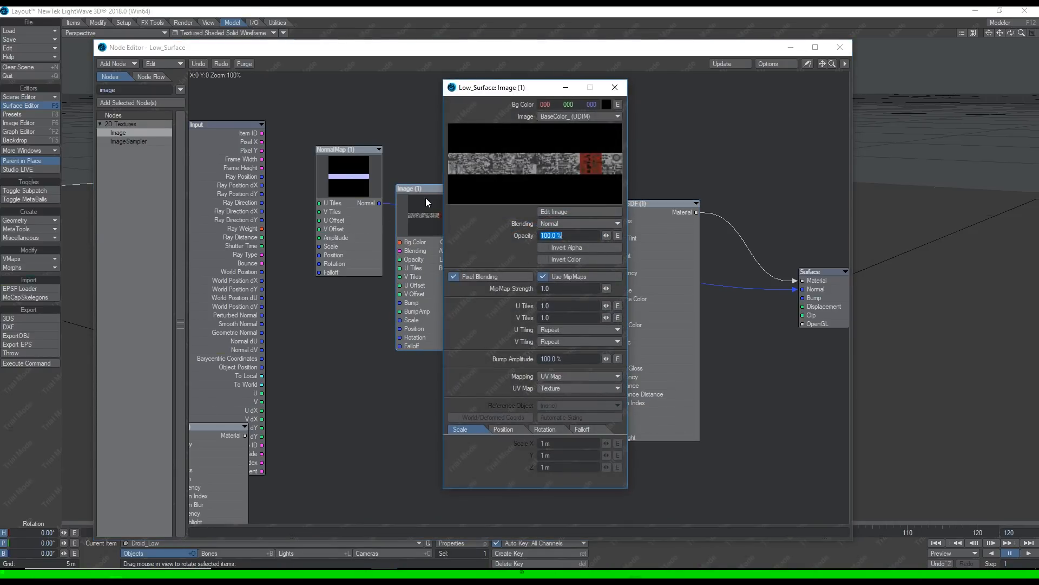
left_click(616, 88)
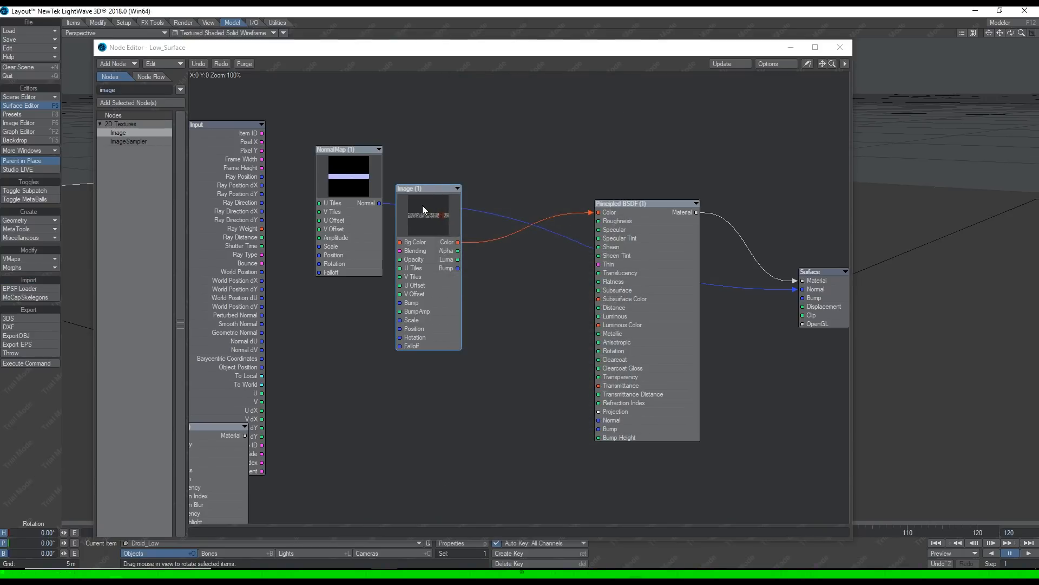
Duplicate the base color Image node, set the copy's image to Metal_ (UDIM), and connect its Luma output to Principled BSDF's Metallic input
key("ctrl+c")
key("ctrl+v")
left_click_drag(514, 223, 471, 269)
double_click(479, 297)
left_click(563, 114)
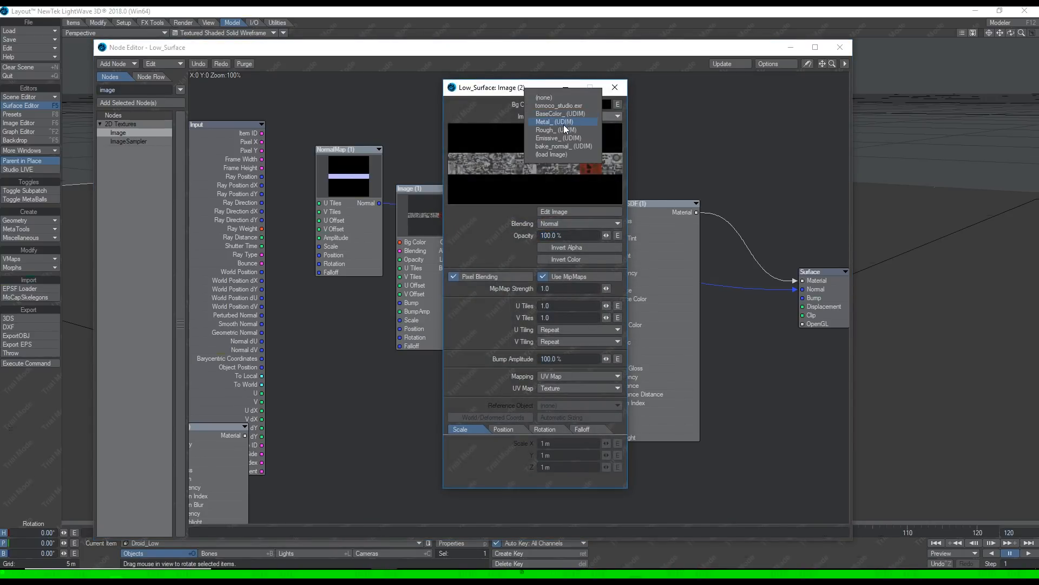
left_click(564, 122)
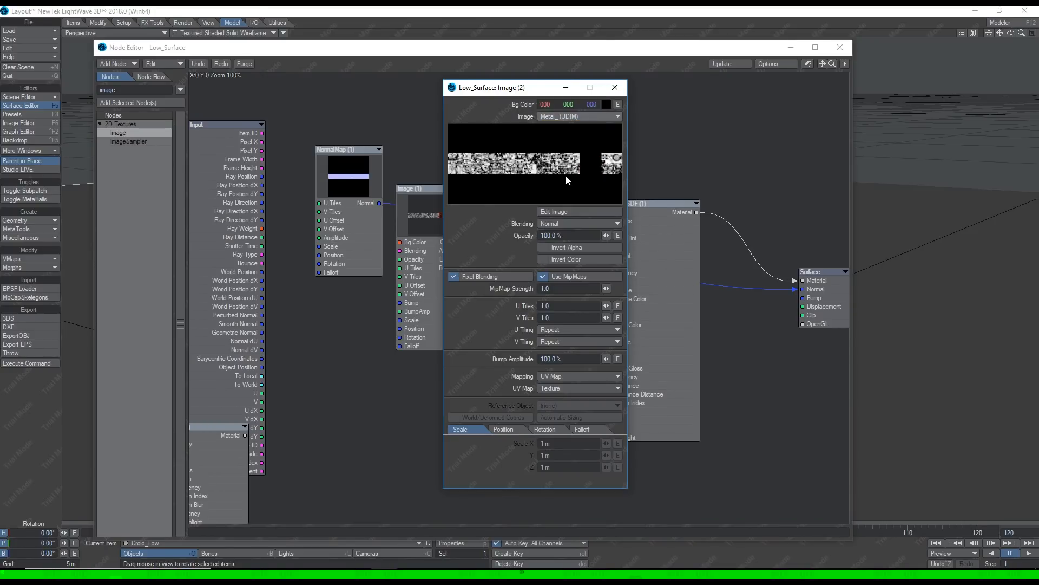
left_click(615, 87)
left_click_drag(505, 336, 598, 334)
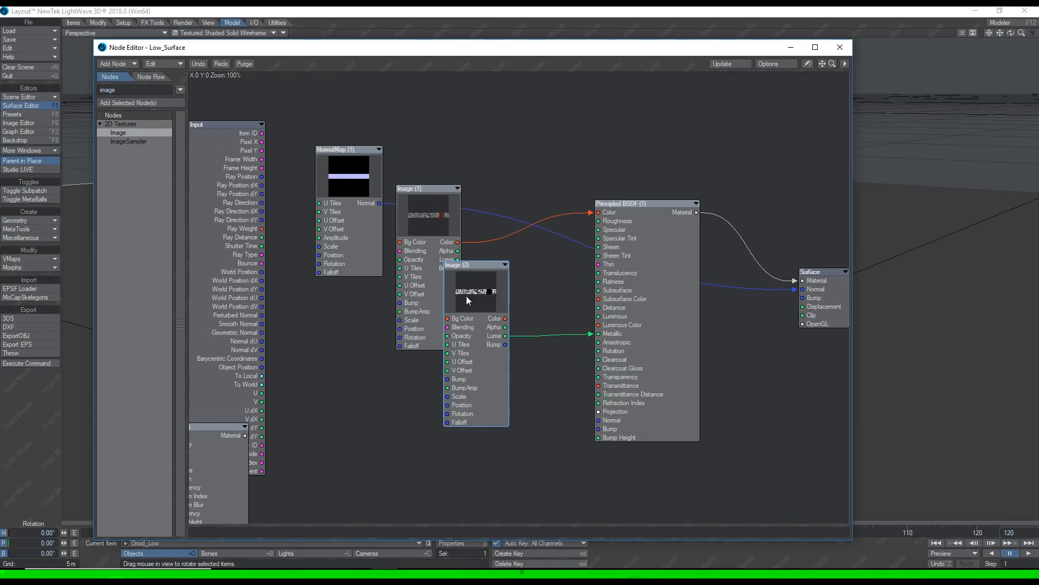
left_click_drag(459, 277, 391, 342)
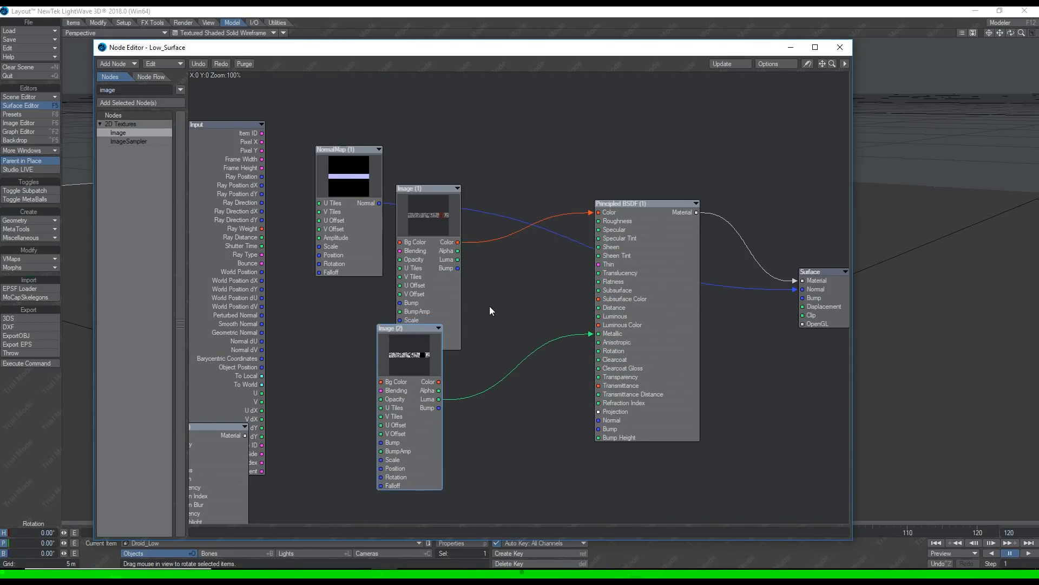
Paste another copy of the base color Image node and set its image to Emissive_ (UDIM)
key("ctrl+v")
double_click(518, 238)
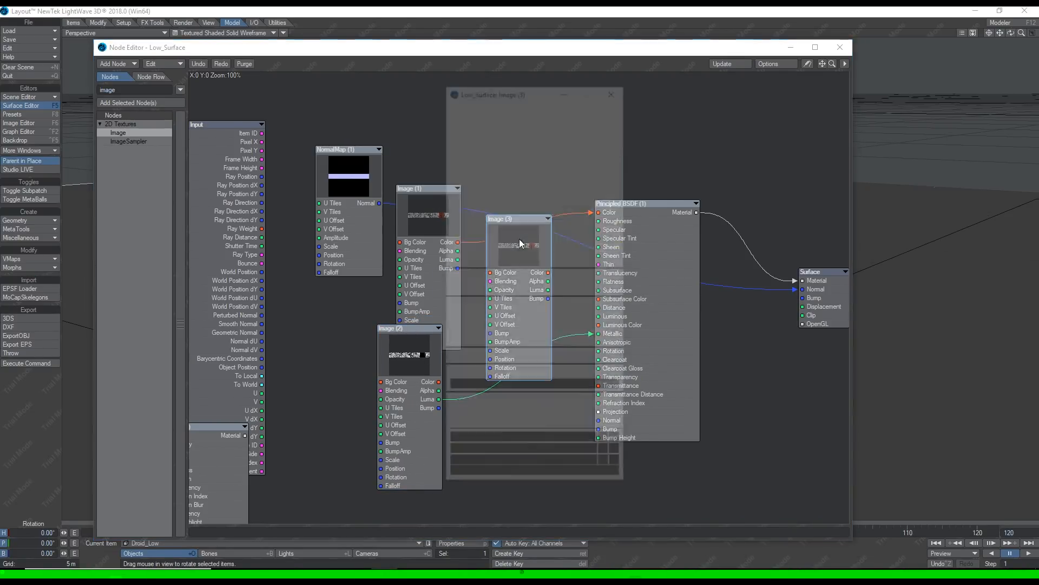
left_click(569, 116)
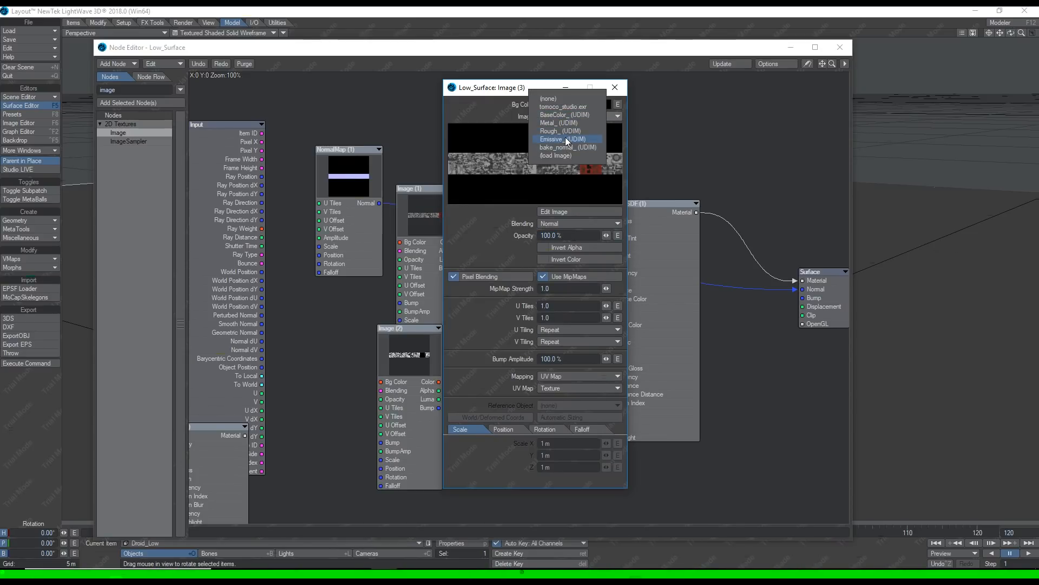
left_click(565, 139)
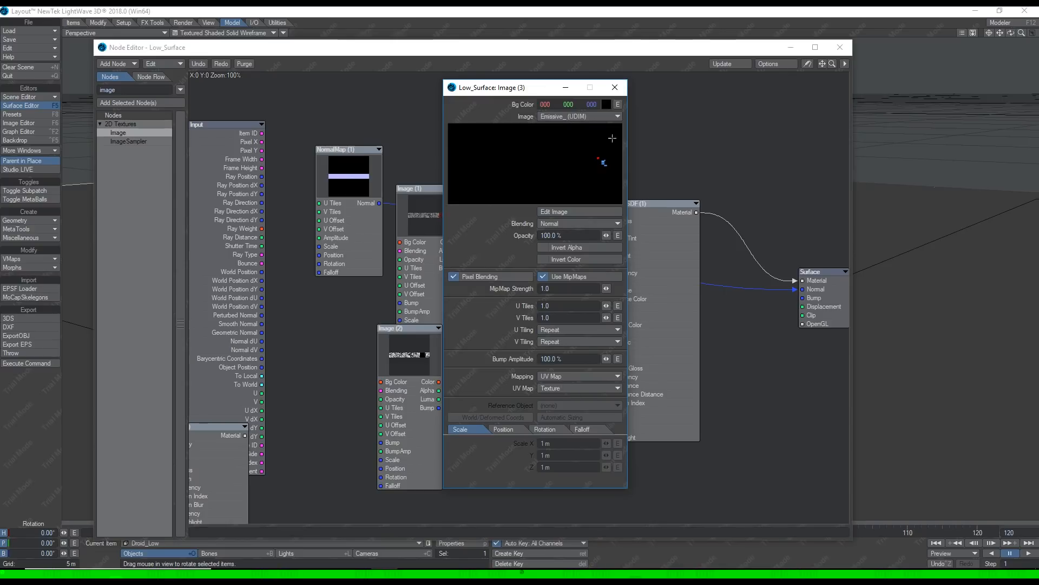
left_click(614, 87)
Place the emissive Image node below the others and connect its Color to Luminous Color and its Luma to Luminous on Principled BSDF
left_click_drag(546, 220, 526, 377)
left_click_drag(528, 429, 592, 324)
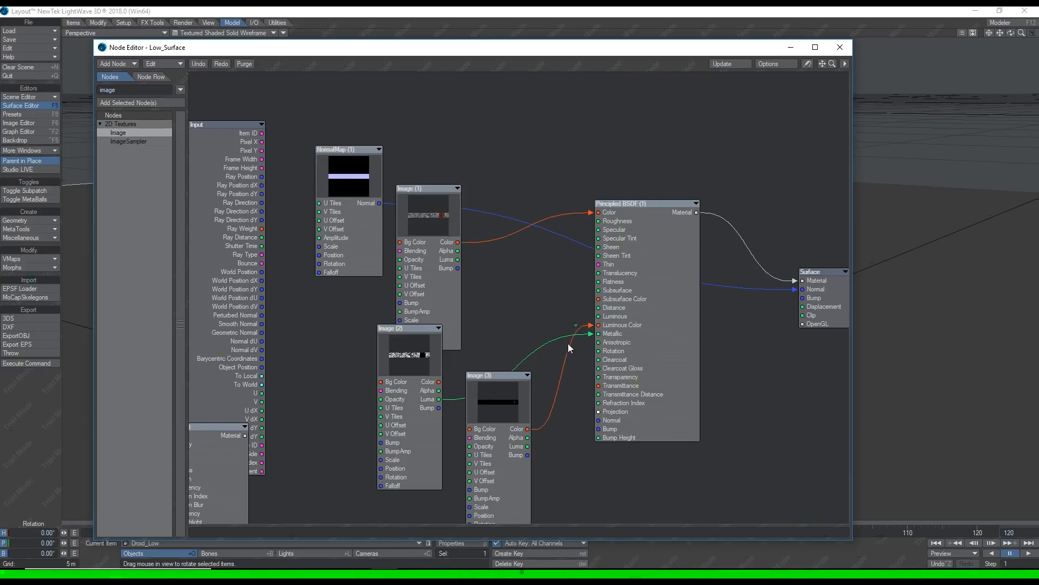
left_click_drag(528, 446, 591, 316)
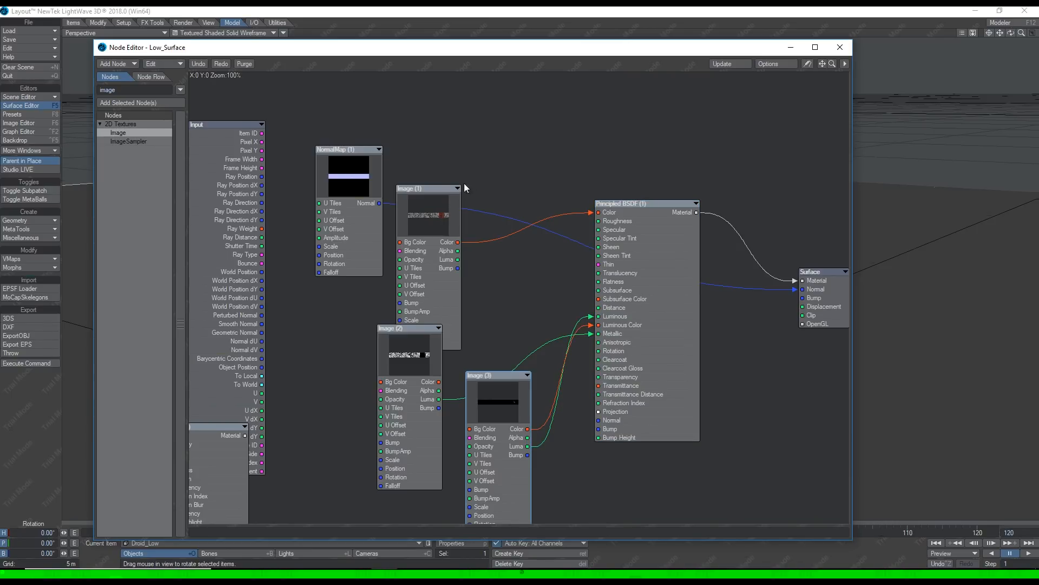
Add another Image node copy set to Rough_ (UDIM) and connect its Luma output to Principled BSDF's Roughness input
left_click_drag(498, 215, 511, 177)
double_click(511, 177)
left_click(565, 116)
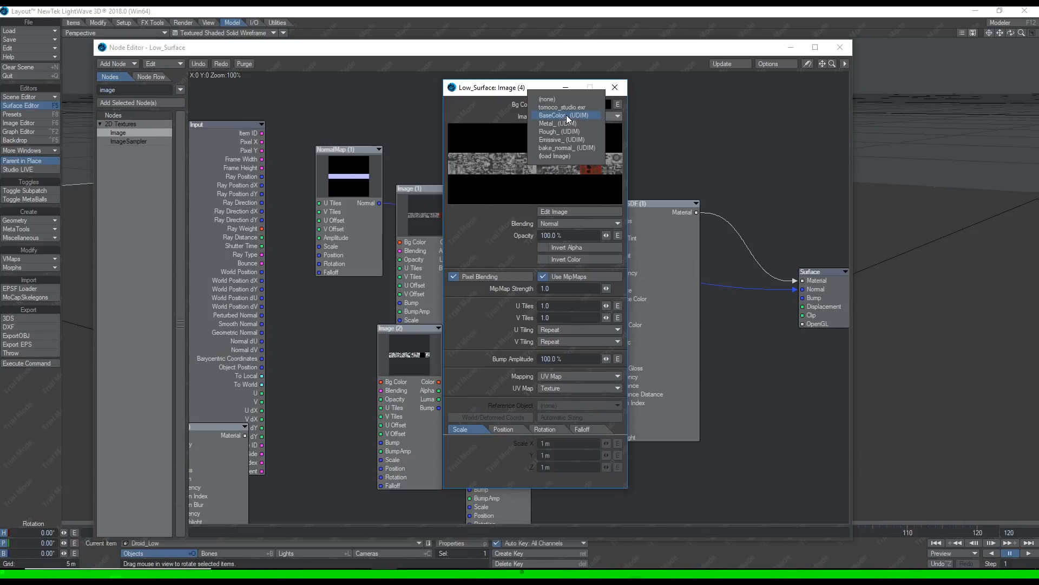
left_click(560, 132)
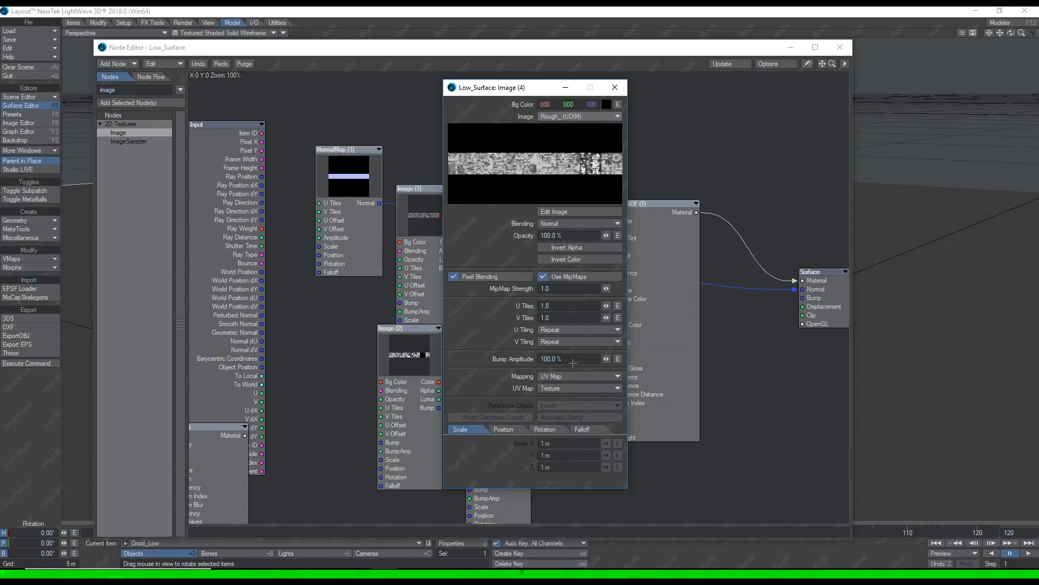
left_click(615, 91)
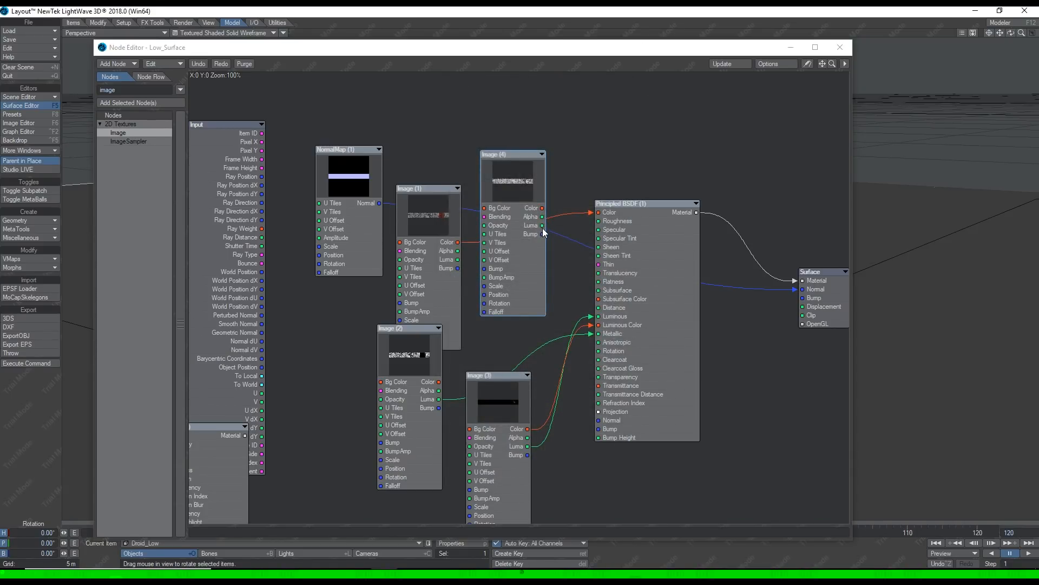
left_click_drag(543, 225, 592, 222)
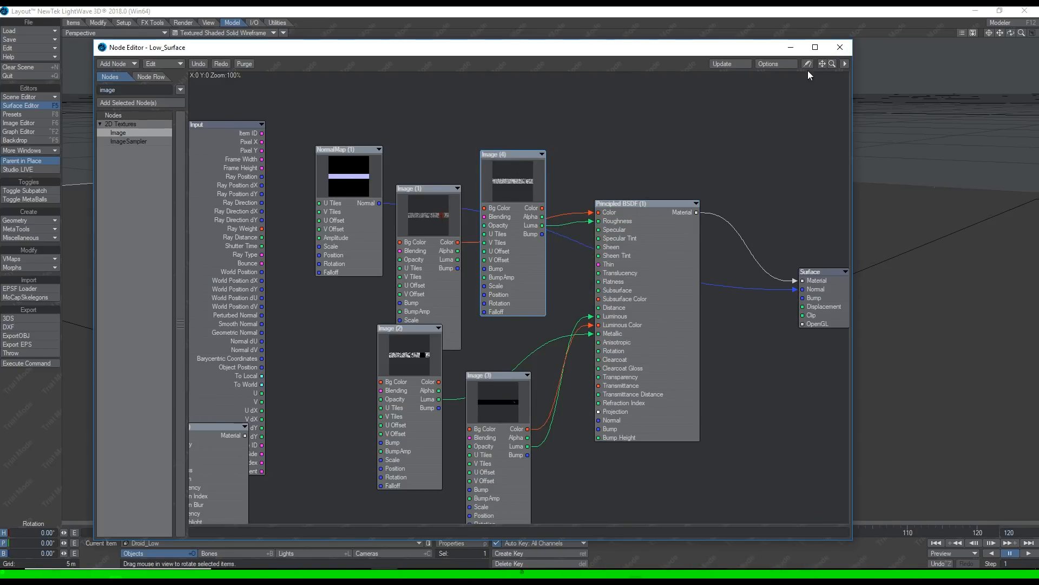
Close the node graph and surface windows and switch the Perspective viewport's display mode to VPR
left_click(840, 47)
left_click(516, 105)
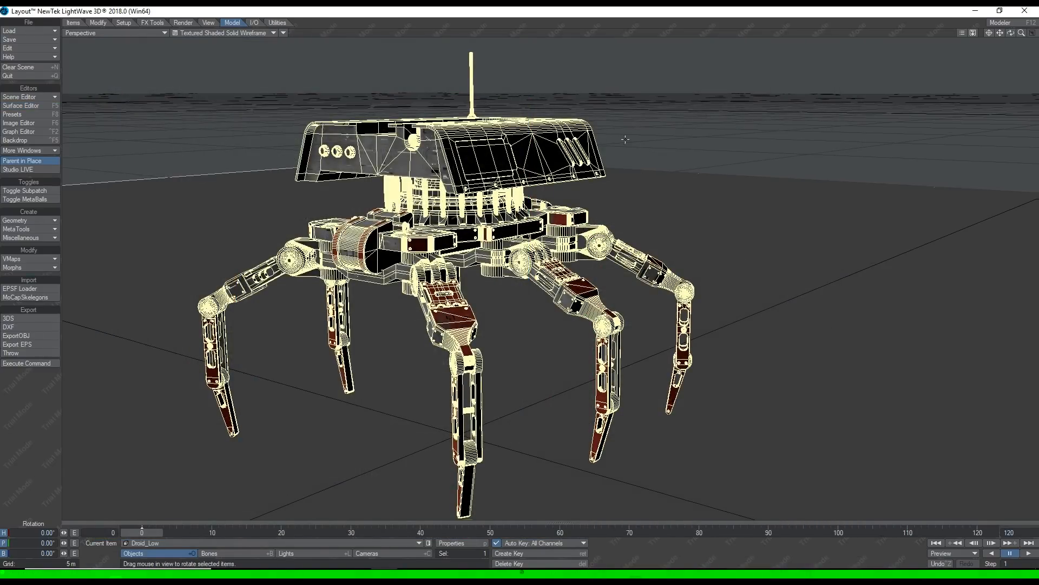
left_click(226, 33)
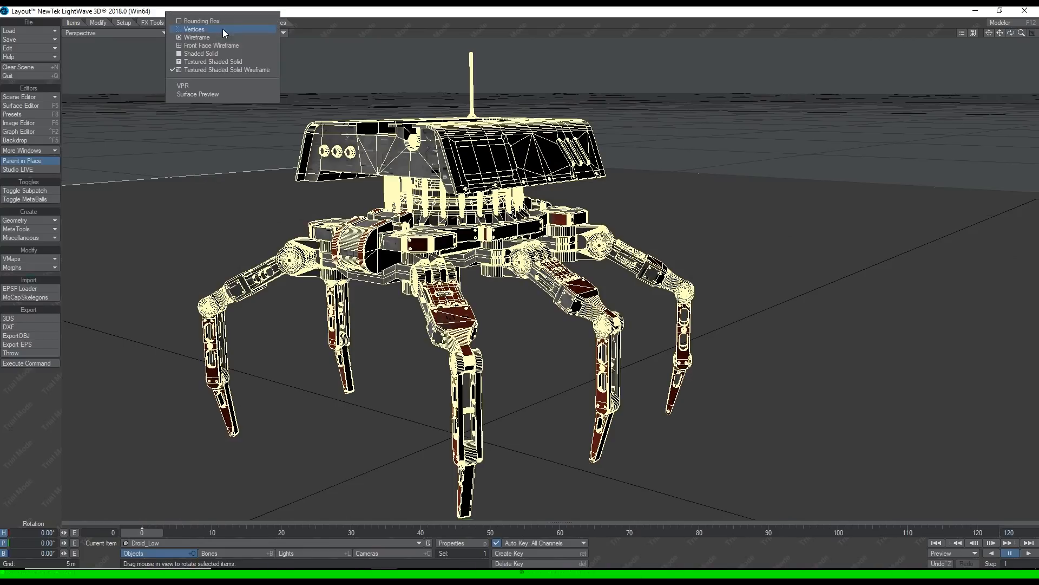
left_click(218, 85)
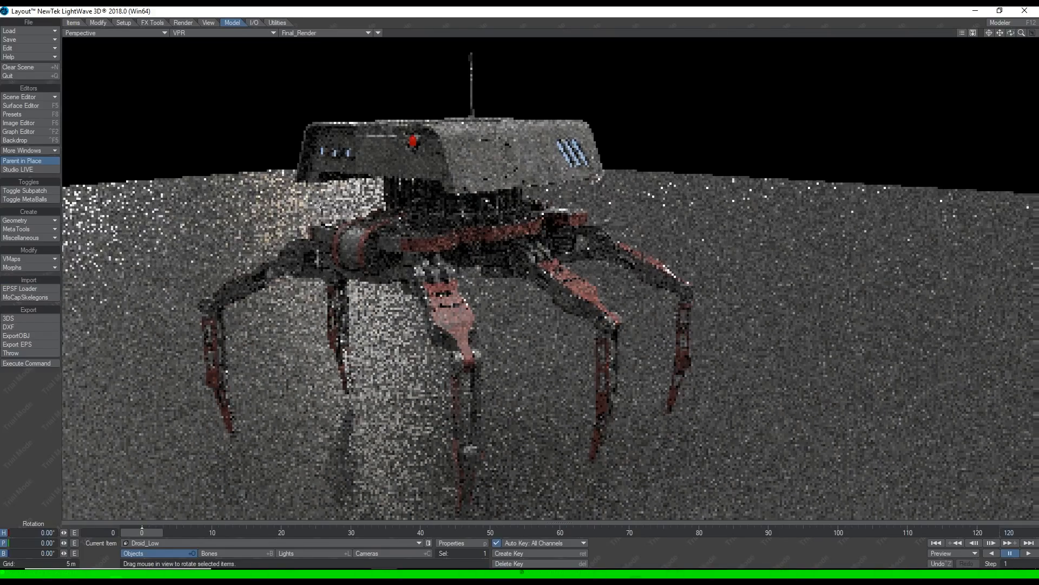
Examine the textured robot in the VPR preview from a different side
left_click_drag(354, 261, 403, 256, "alt")
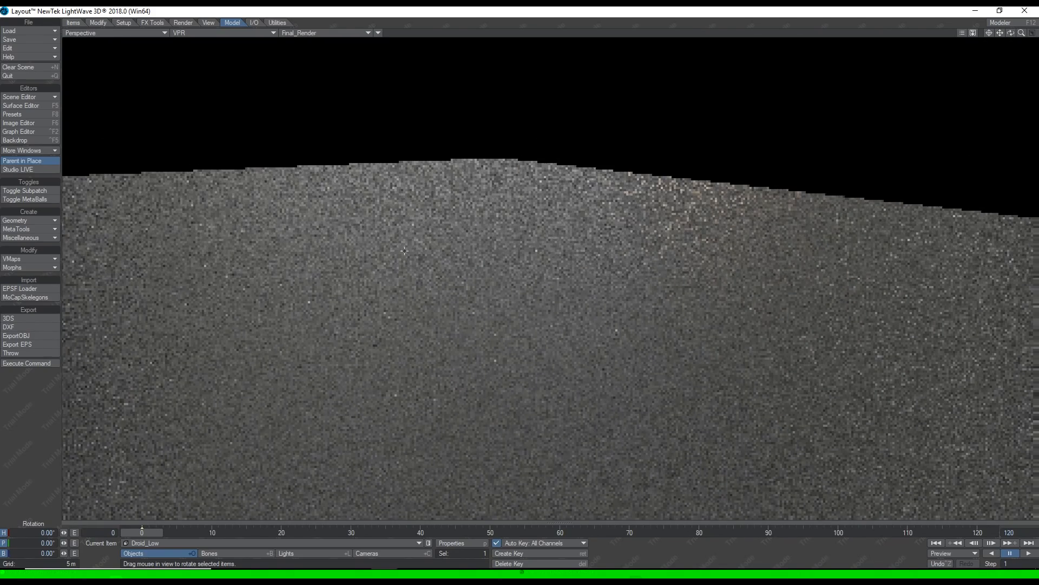
left_click_drag(989, 33, 937, 64)
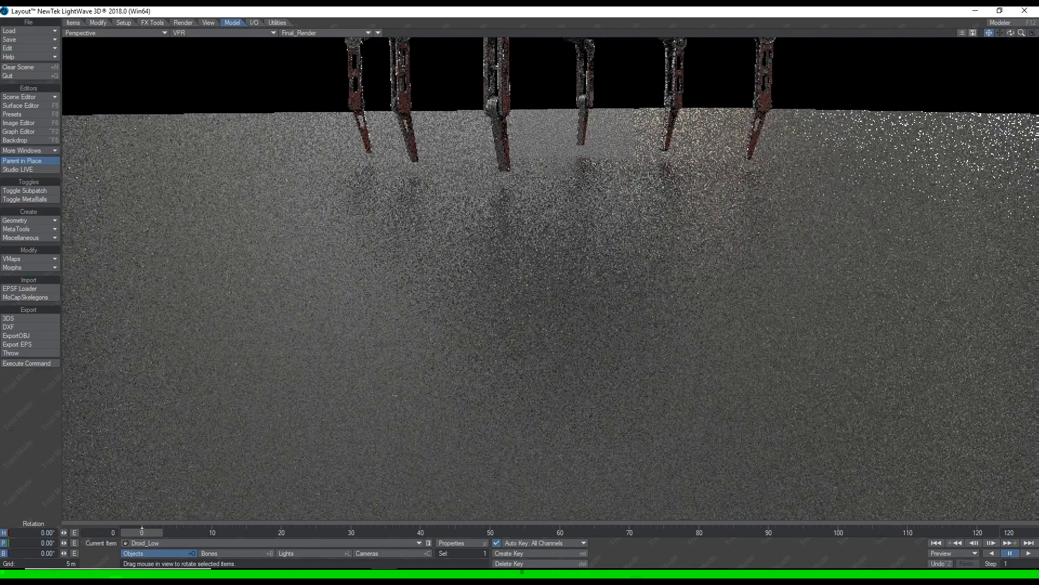
left_click(990, 34)
left_click_drag(1000, 33, 1000, 65)
mouse_move(1000, 33)
right_mouse_down()
mouse_move(1000, 81)
mouse_move(1000, 35)
right_mouse_up()
left_click_drag(797, 150, 907, 158, "alt")
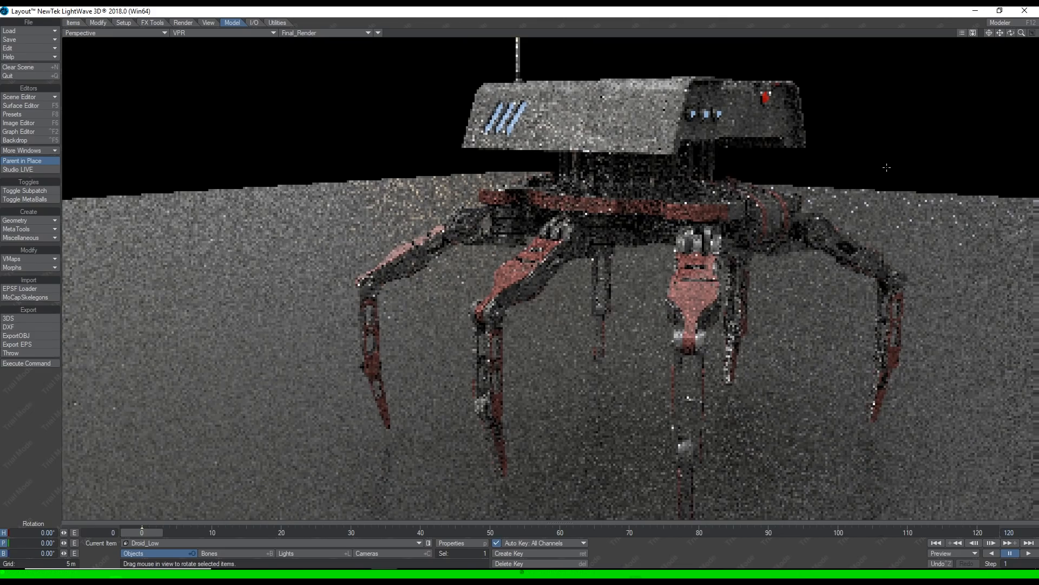